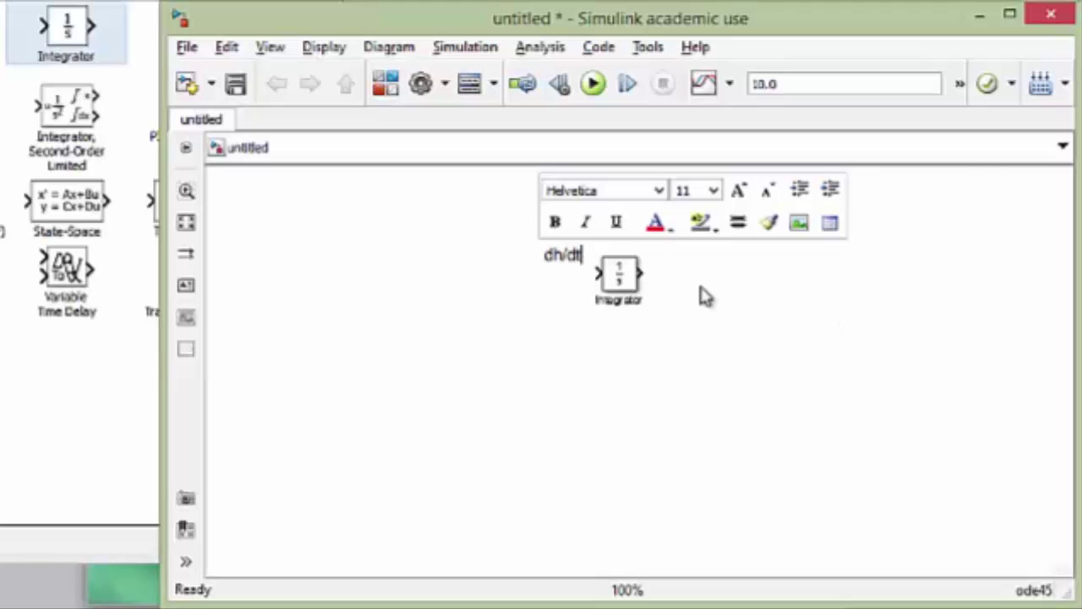
# Add an annotation "h" at font size 11 above the Integrator's output side.
pyautogui.click(660, 262)
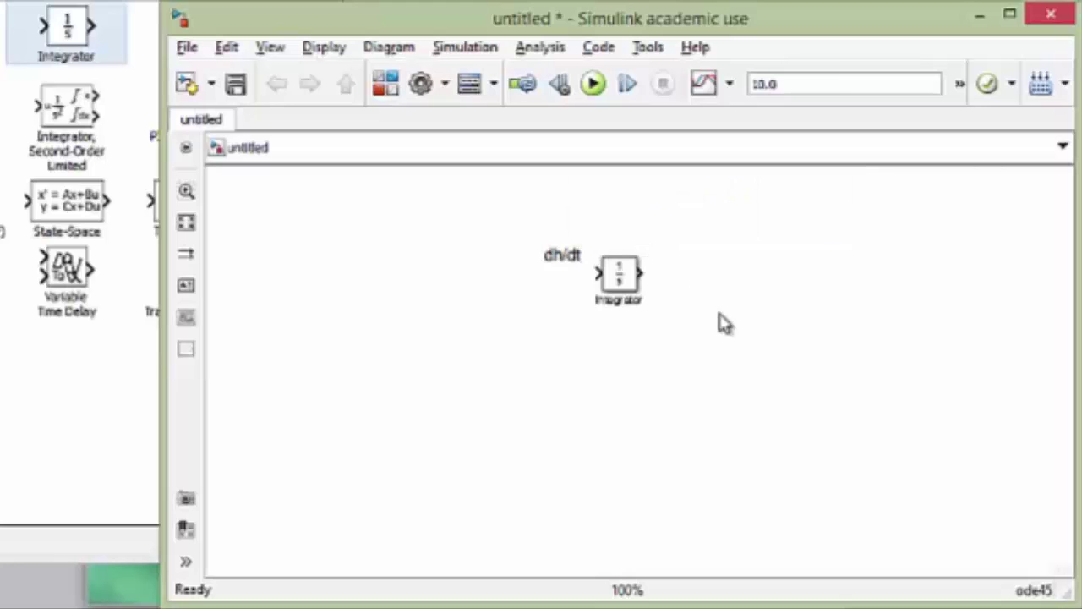
pyautogui.doubleClick(686, 251)
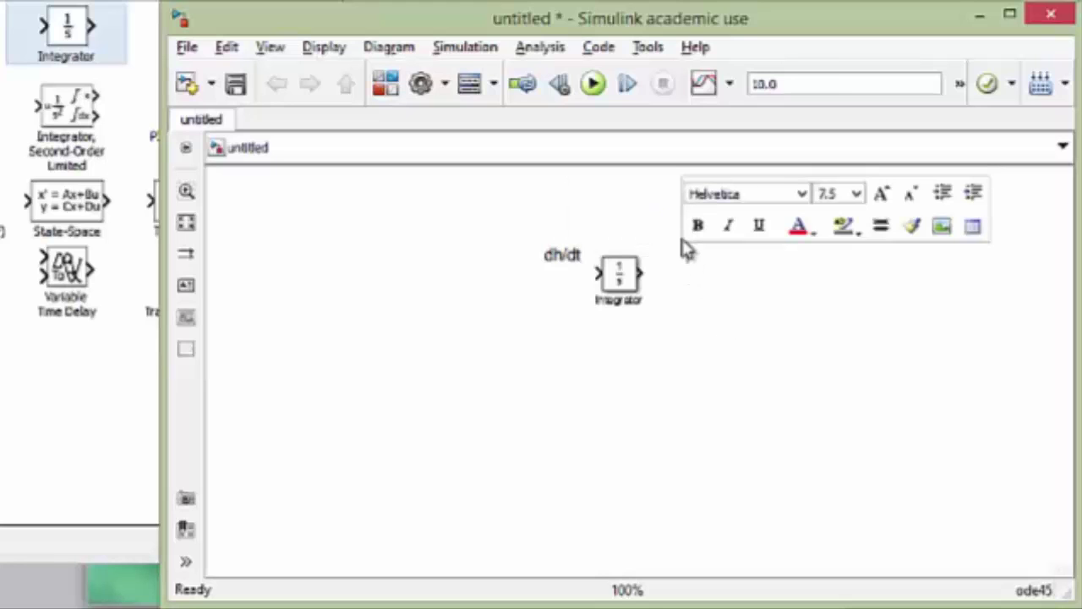
pyautogui.click(857, 194)
pyautogui.click(827, 300)
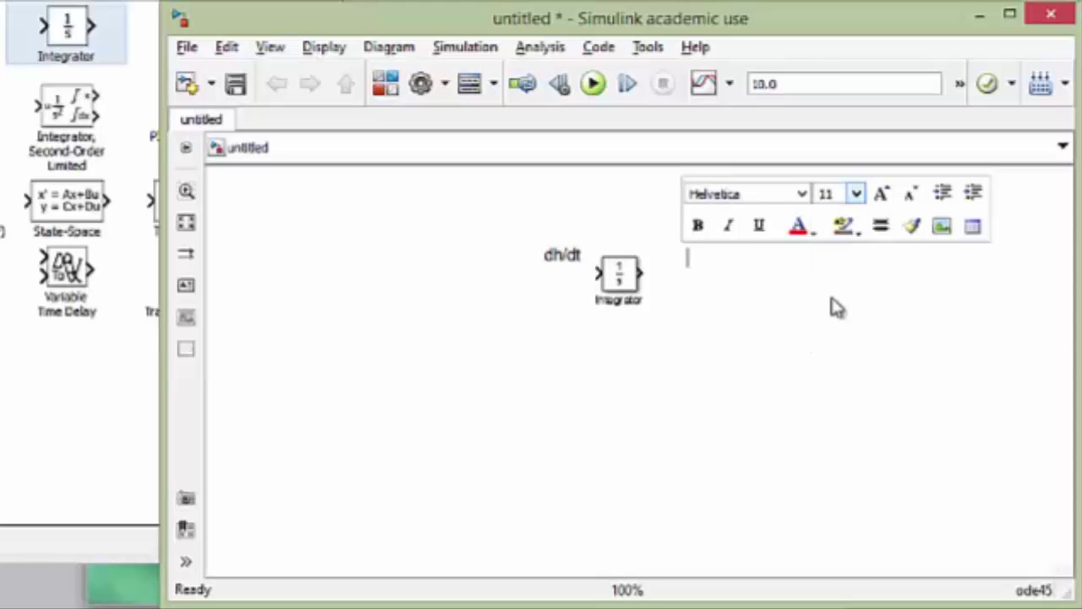
# Add a Scope block after the Integrator and connect the Integrator's output to it.
pyautogui.doubleClick(342, 320)
pyautogui.click(409, 438)
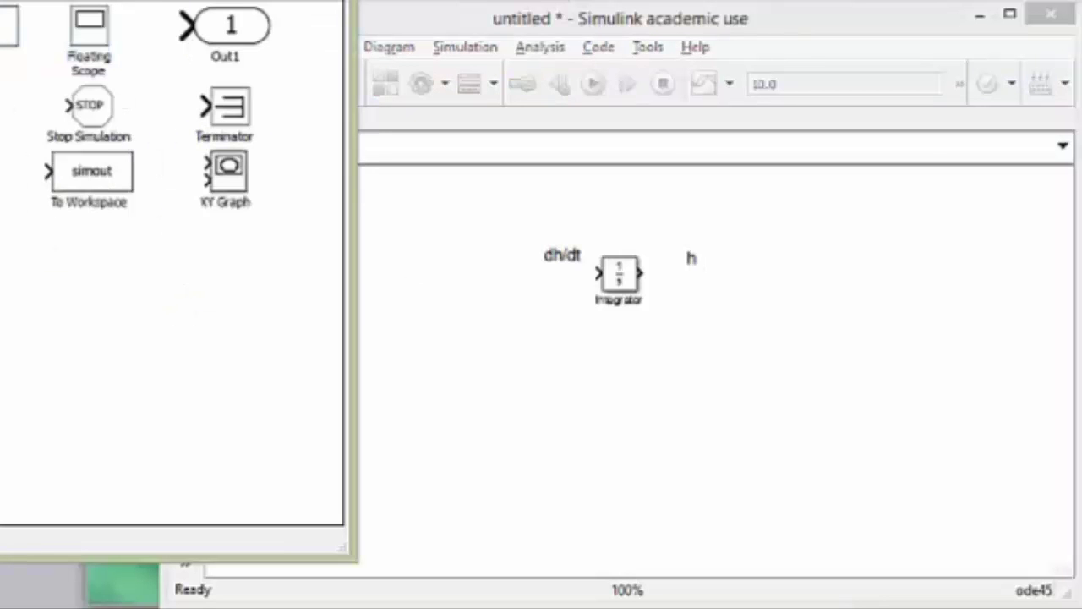
pyautogui.moveTo(8, 110); pyautogui.dragTo(765, 275)
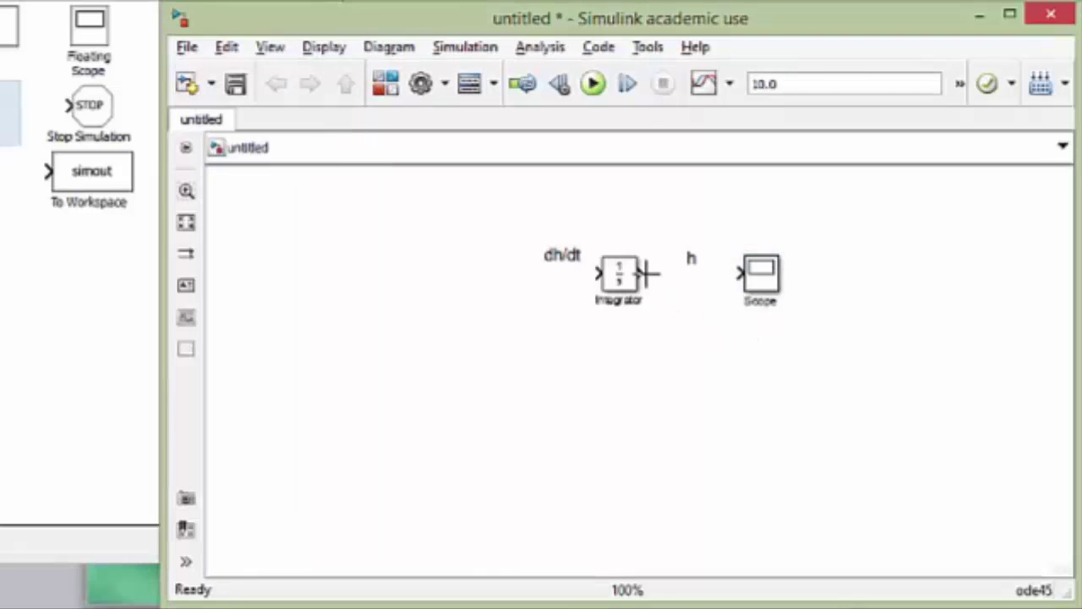
pyautogui.moveTo(646, 272); pyautogui.dragTo(745, 275)
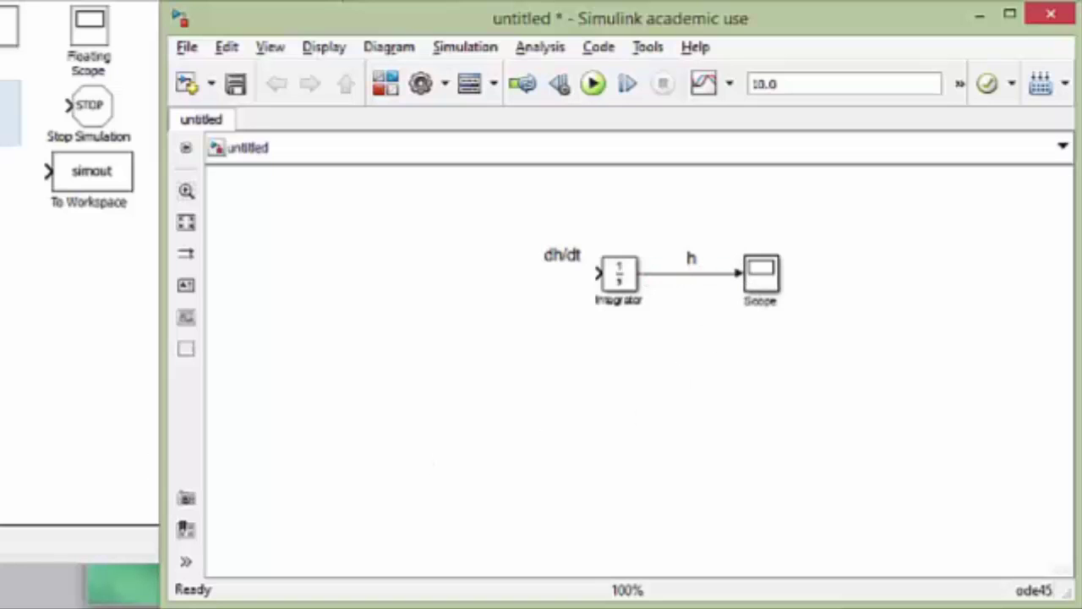
# Add a Step source block ahead of the Integrator, in line with it, and rename it Qi.
pyautogui.hotkey('alt', 'Tab')
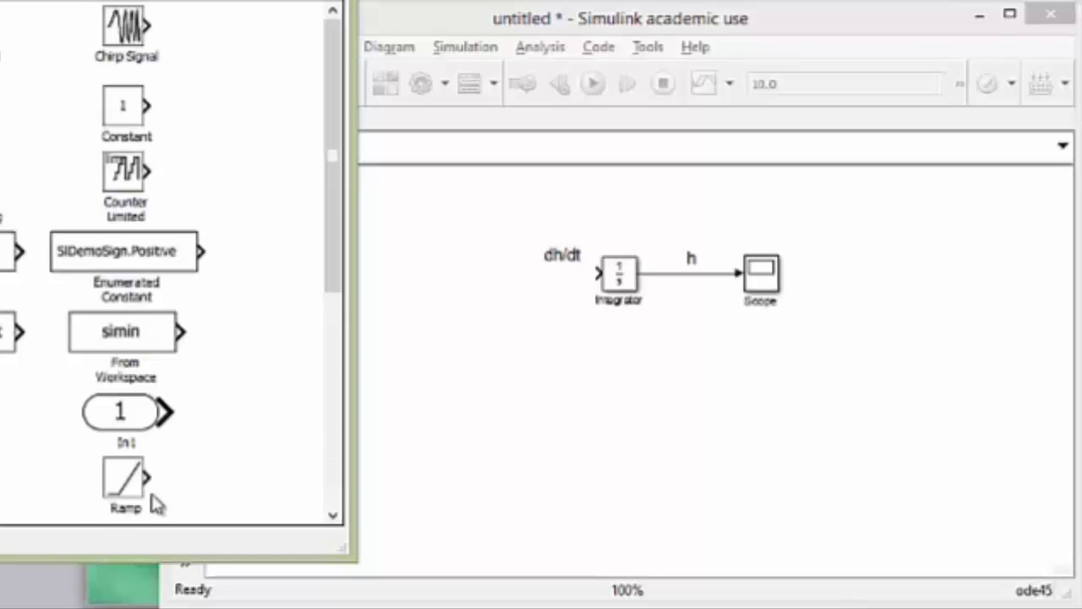
pyautogui.scroll(-5, 234, 406)
pyautogui.scroll(-3, 237, 409)
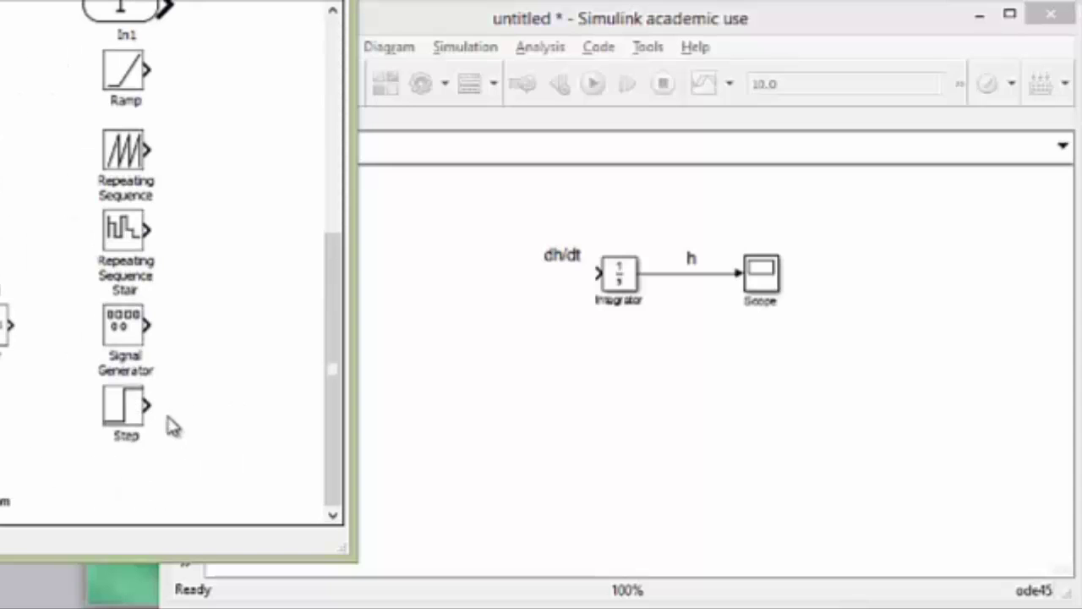
pyautogui.click(131, 415)
pyautogui.moveTo(131, 415); pyautogui.dragTo(382, 279)
pyautogui.doubleClick(383, 302)
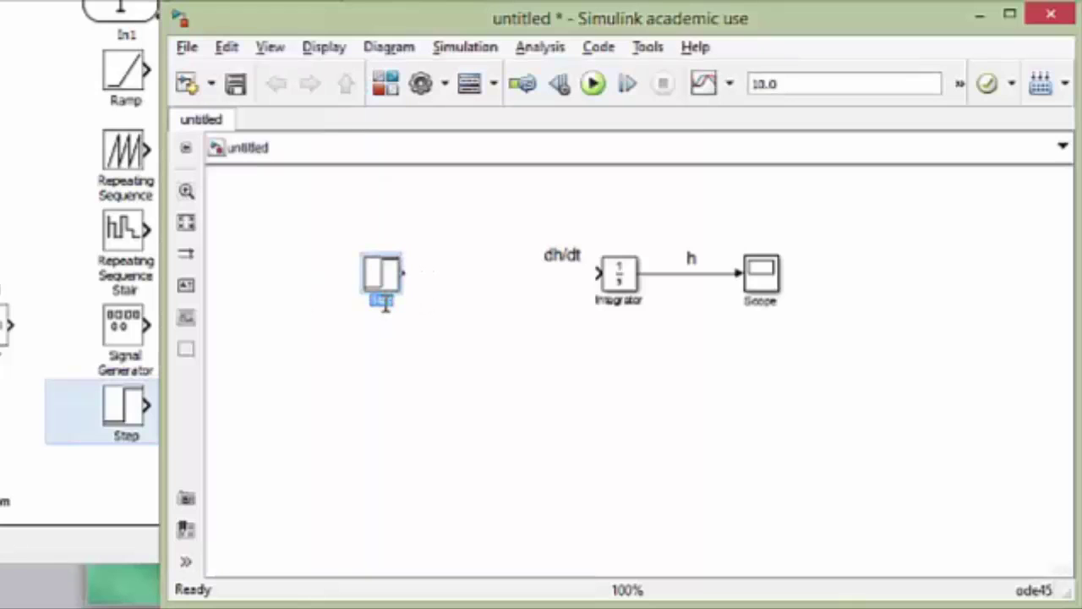
pyautogui.write('qi')
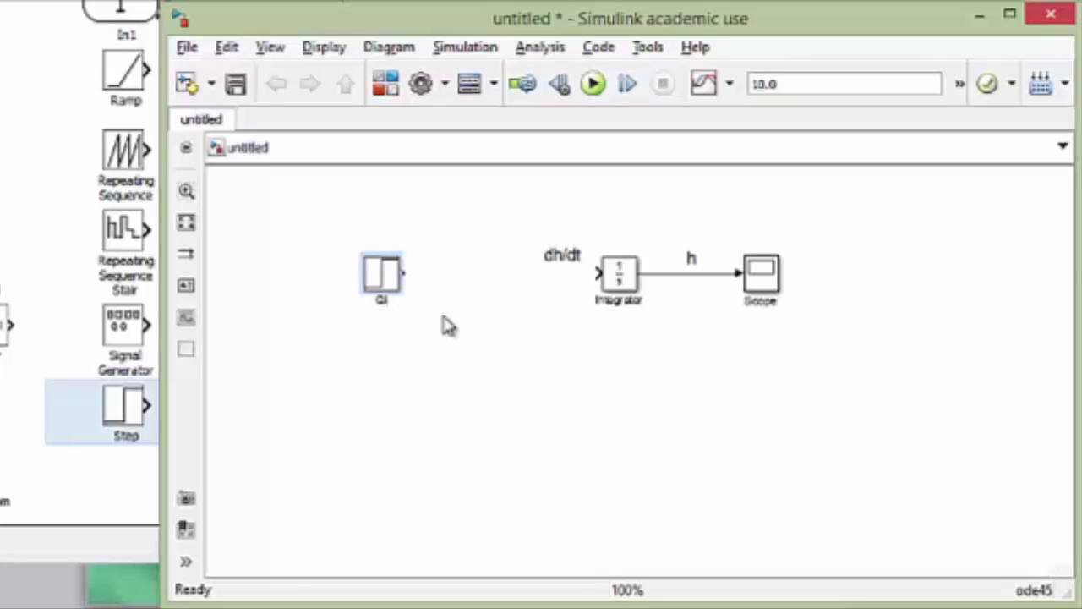
pyautogui.click(459, 349)
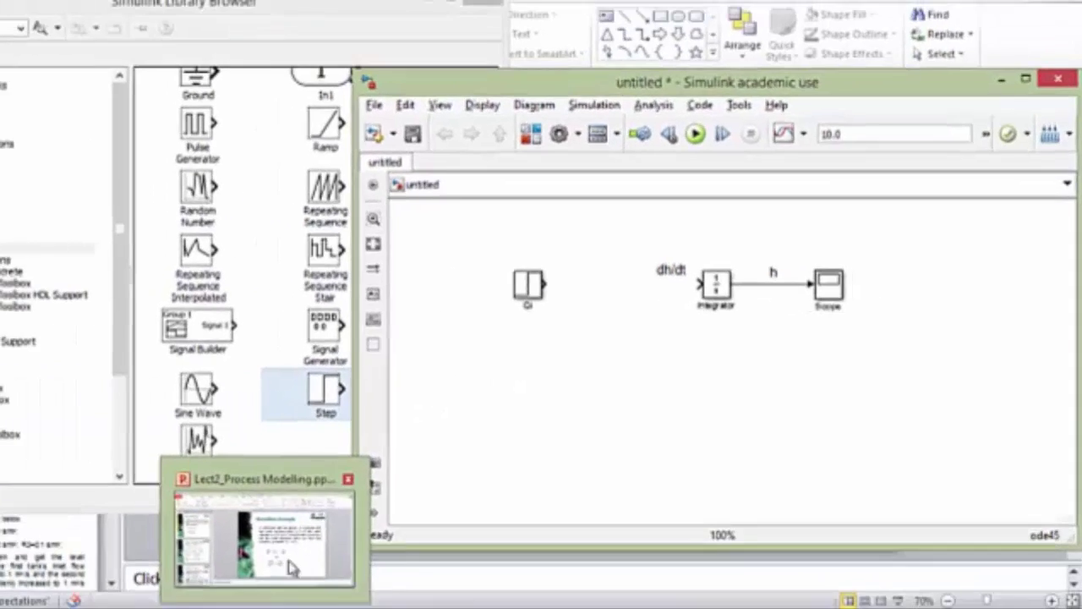
# Consult the tank equation on the PowerPoint slide, and add a Gain block below the Integrator, rotated 180 degrees.
pyautogui.click(118, 584)
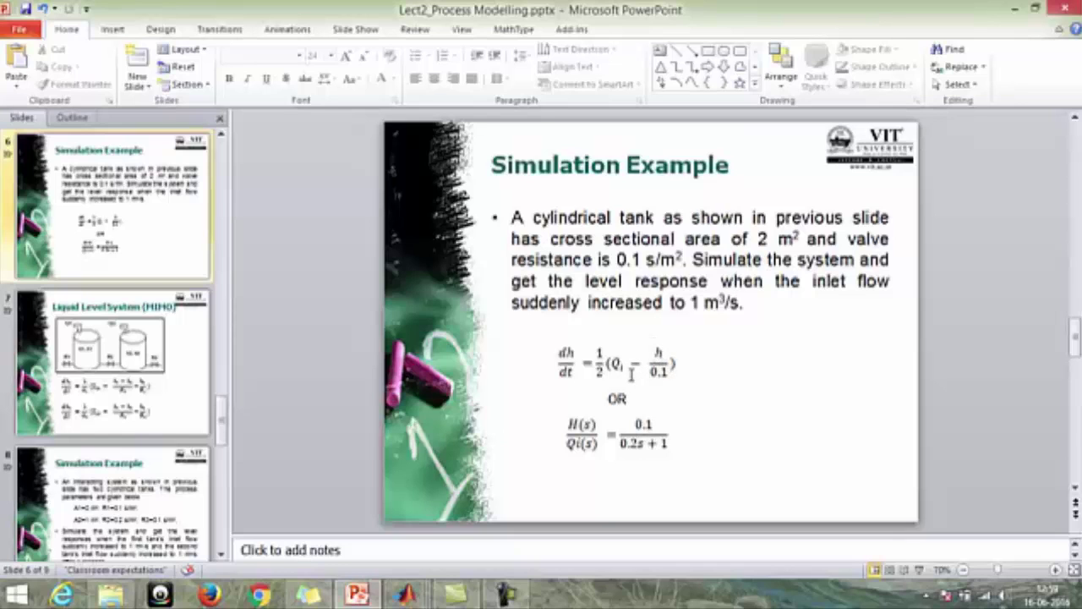
pyautogui.moveTo(406, 595)
pyautogui.hotkey('alt', 'Tab')
pyautogui.hotkey('alt', 'Tab')
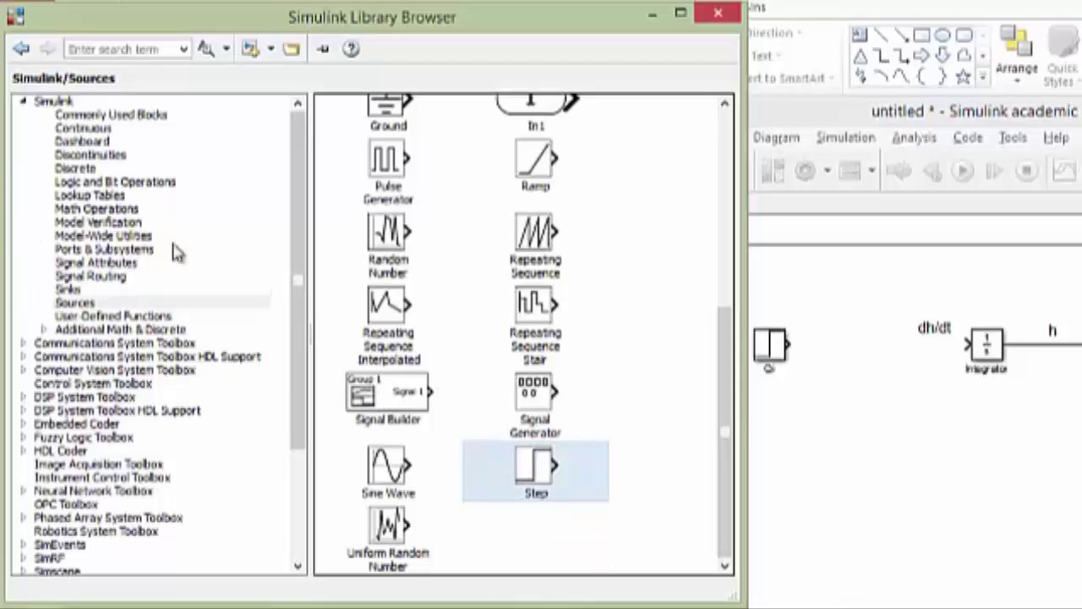
pyautogui.click(93, 210)
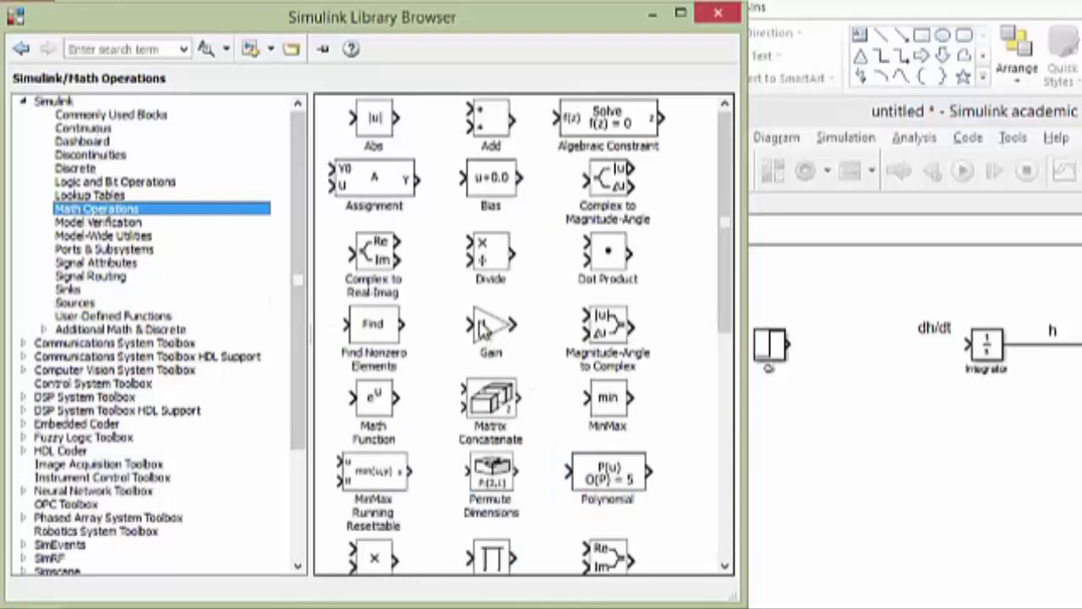
pyautogui.moveTo(491, 328); pyautogui.dragTo(985, 435)
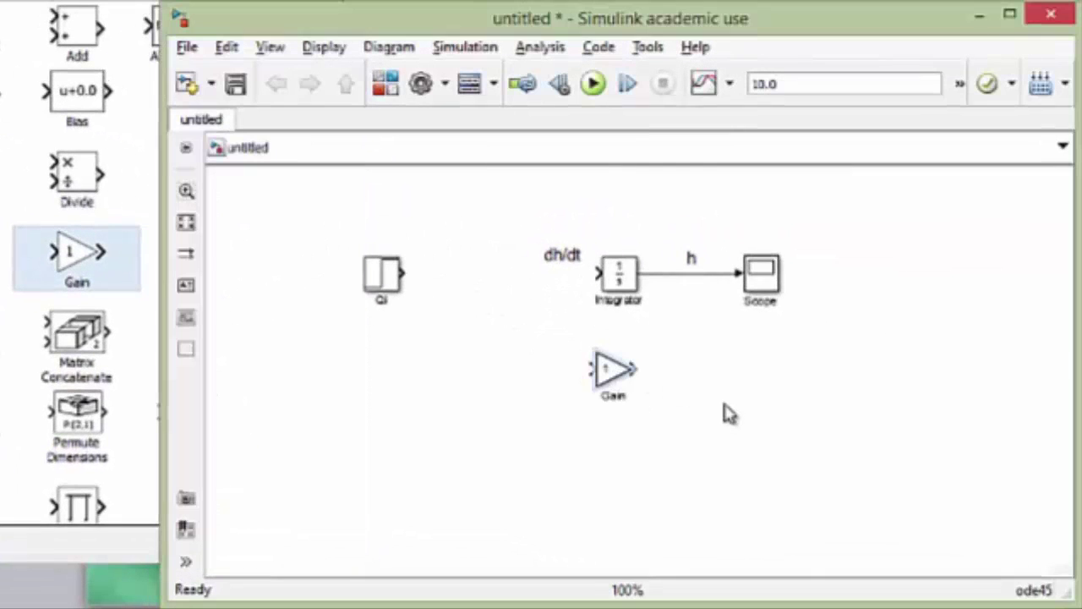
pyautogui.click(614, 382)
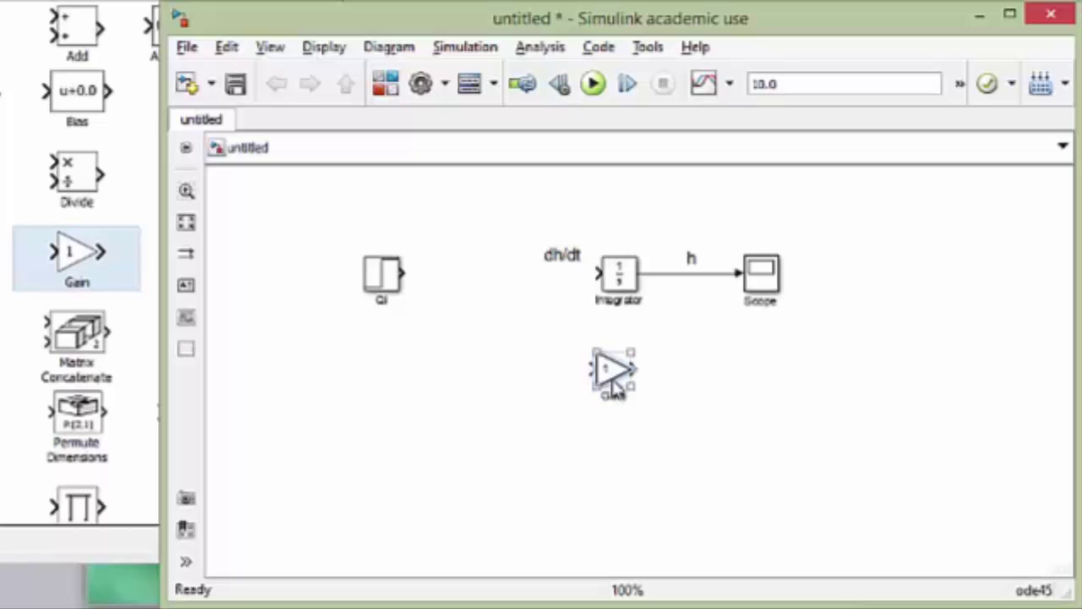
pyautogui.hotkey('ctrl', 'r')
pyautogui.hotkey('ctrl', 'r')
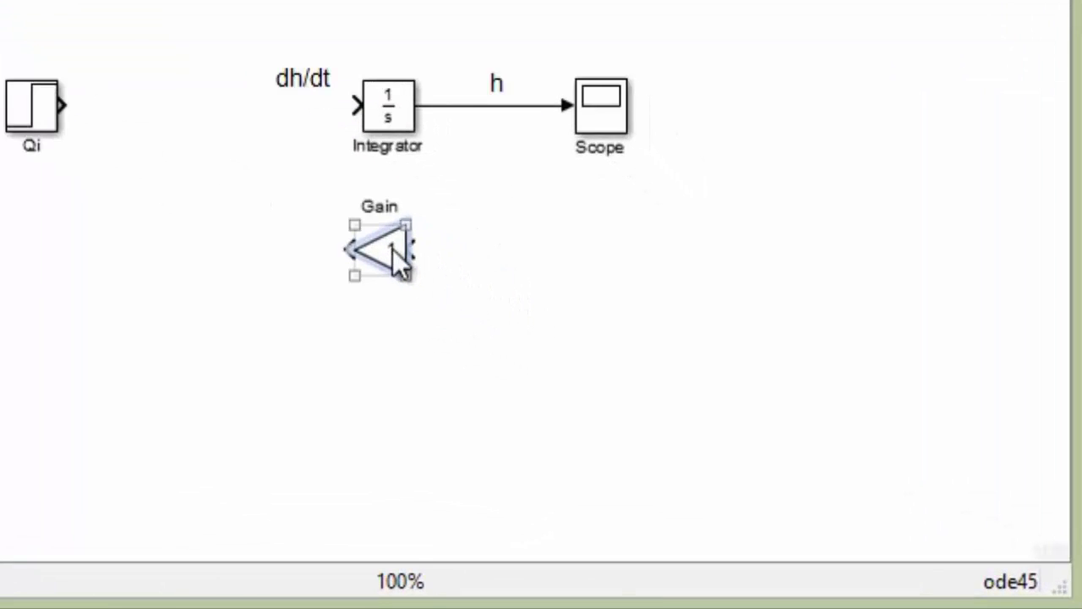
# Set the feedback Gain block's gain to 1/0.1 and enlarge the block enough to show its value.
pyautogui.doubleClick(392, 248)
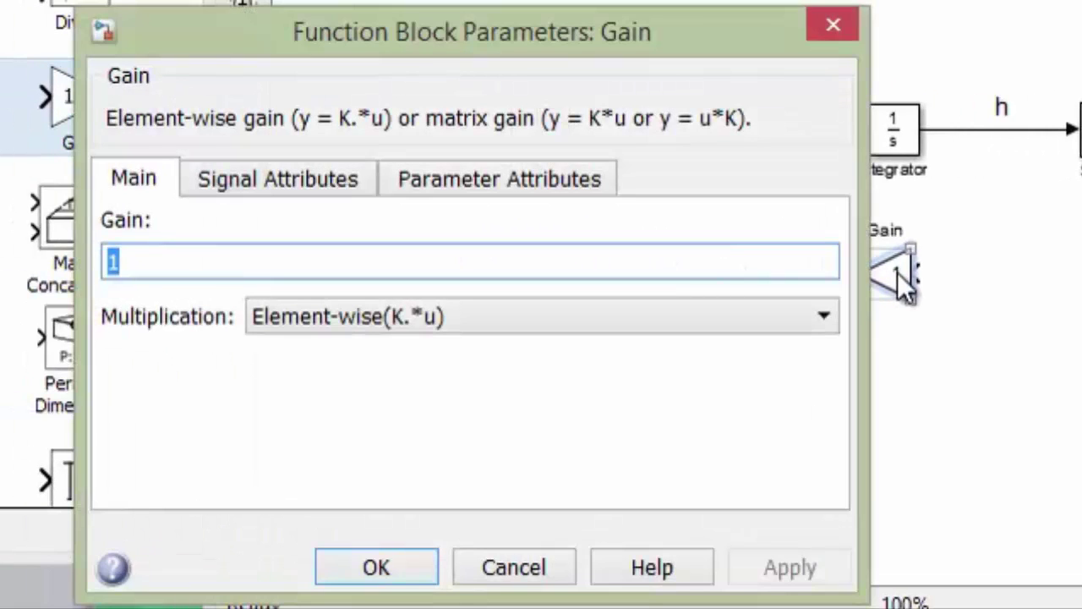
pyautogui.press('End')
pyautogui.write('/')
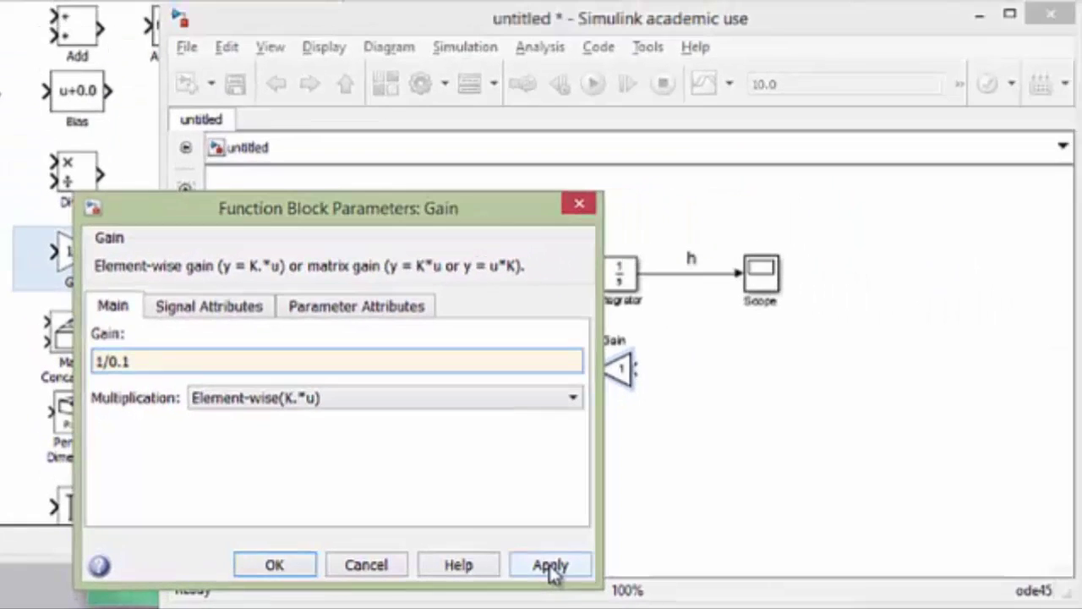
pyautogui.click(790, 567)
pyautogui.click(274, 568)
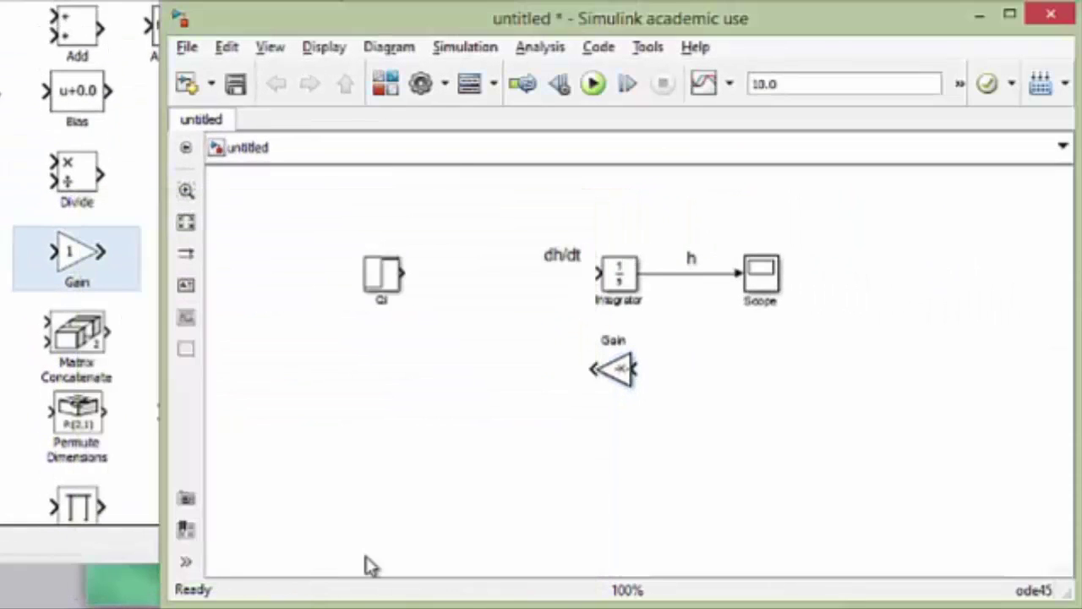
pyautogui.click(601, 380)
pyautogui.moveTo(596, 387); pyautogui.dragTo(579, 399)
pyautogui.click(583, 406)
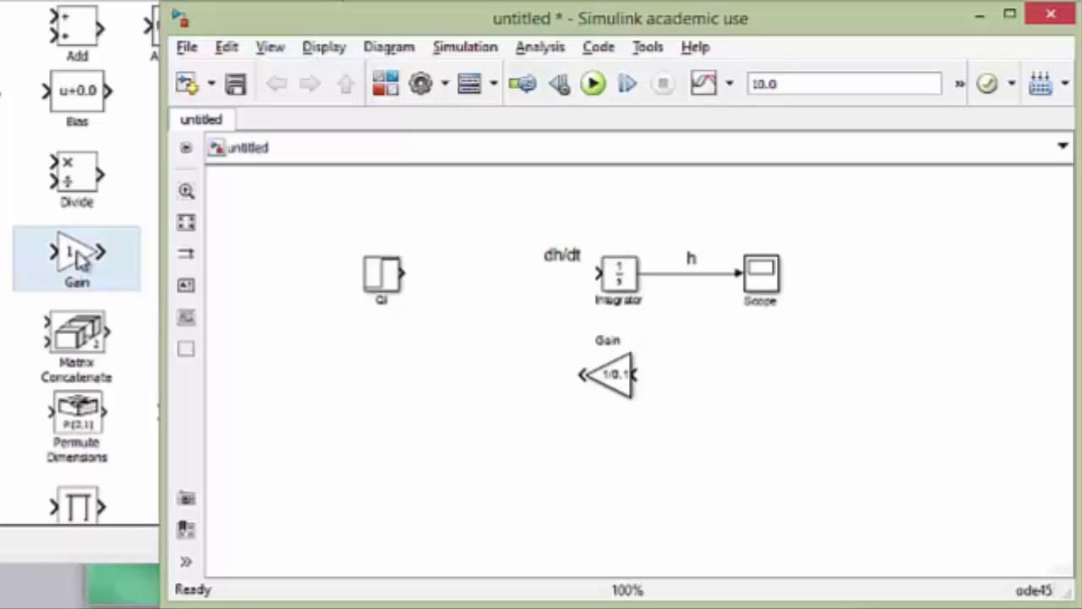
# Place a Subtract block beside Qi, wiring Qi to its plus input and the Integrator output through the Gain to its minus input.
pyautogui.moveTo(638, 372); pyautogui.dragTo(682, 274)
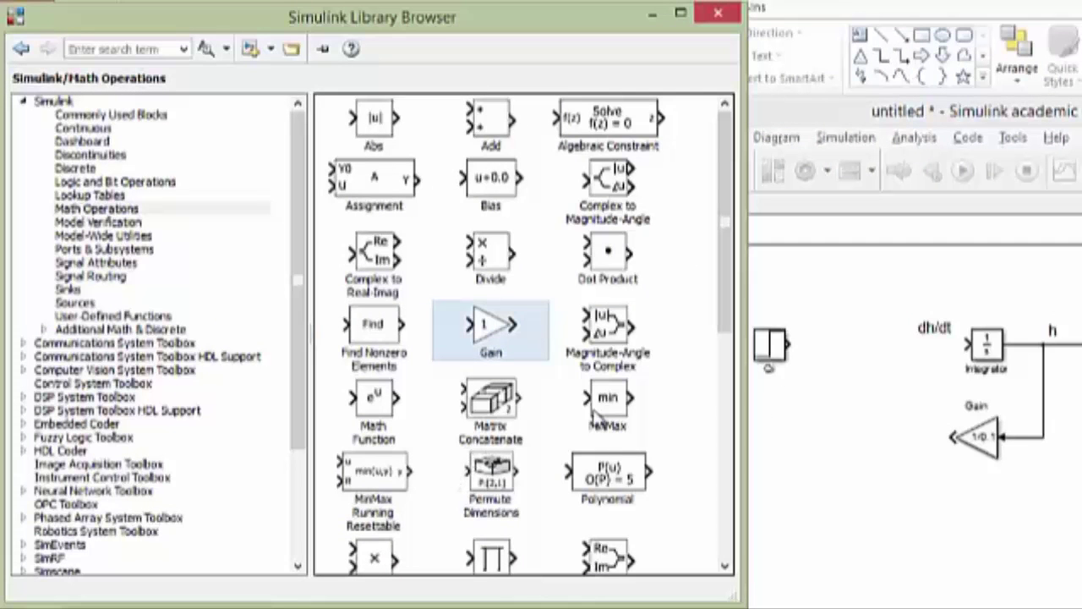
pyautogui.scroll(-5, 596, 420)
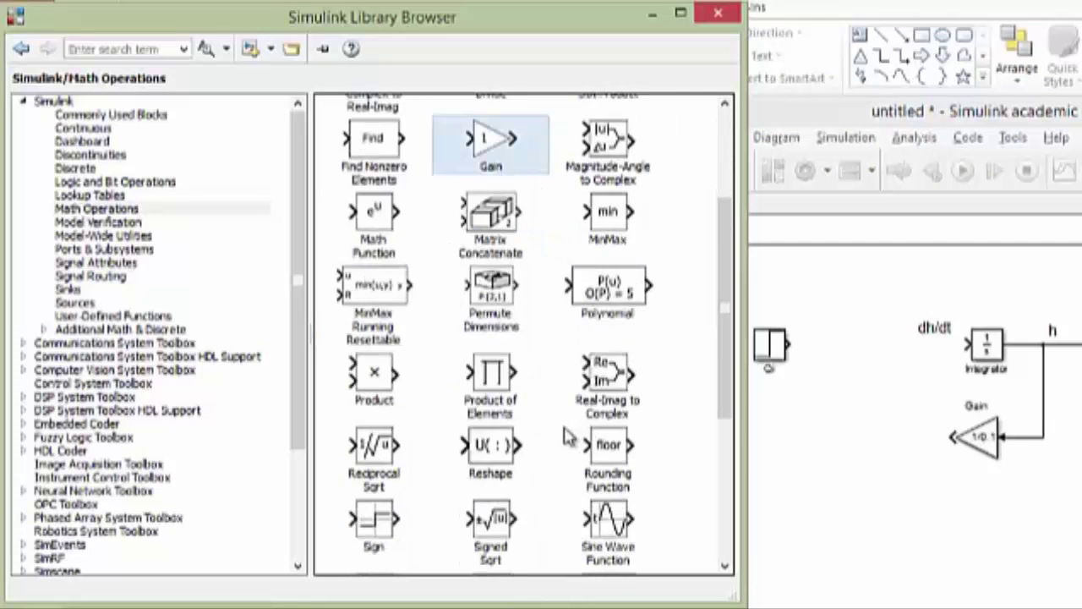
pyautogui.scroll(-3, 544, 449)
pyautogui.scroll(-2, 541, 445)
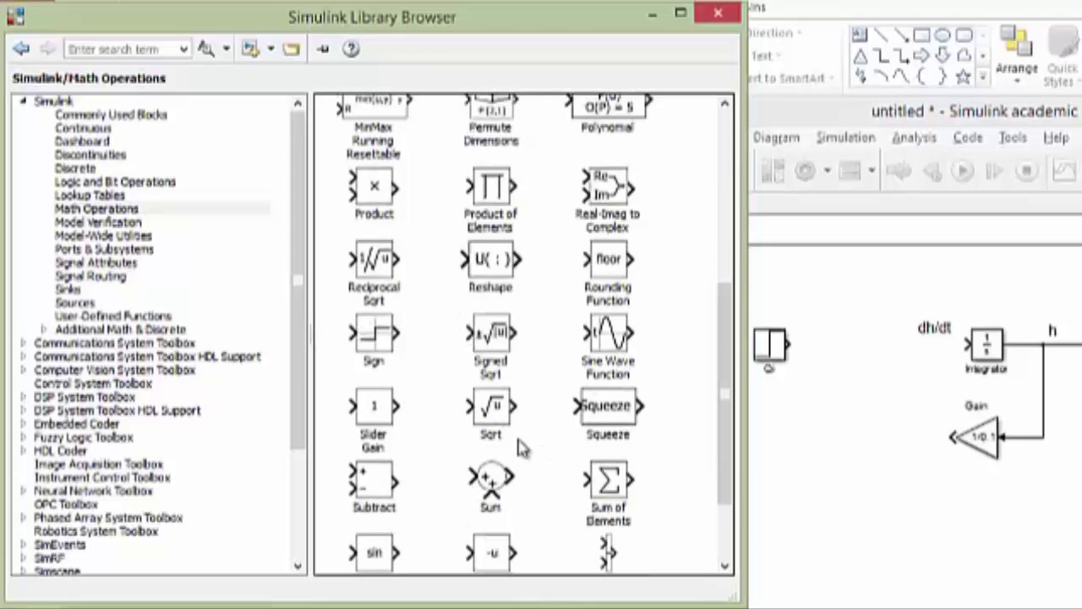
pyautogui.moveTo(377, 482); pyautogui.dragTo(807, 354)
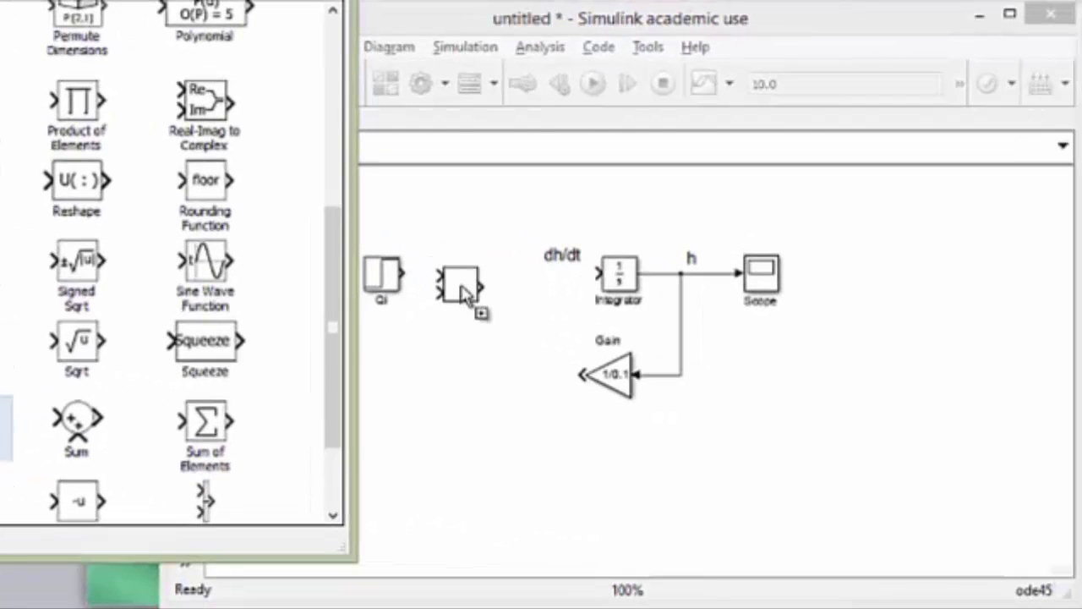
pyautogui.moveTo(463, 292); pyautogui.dragTo(435, 272)
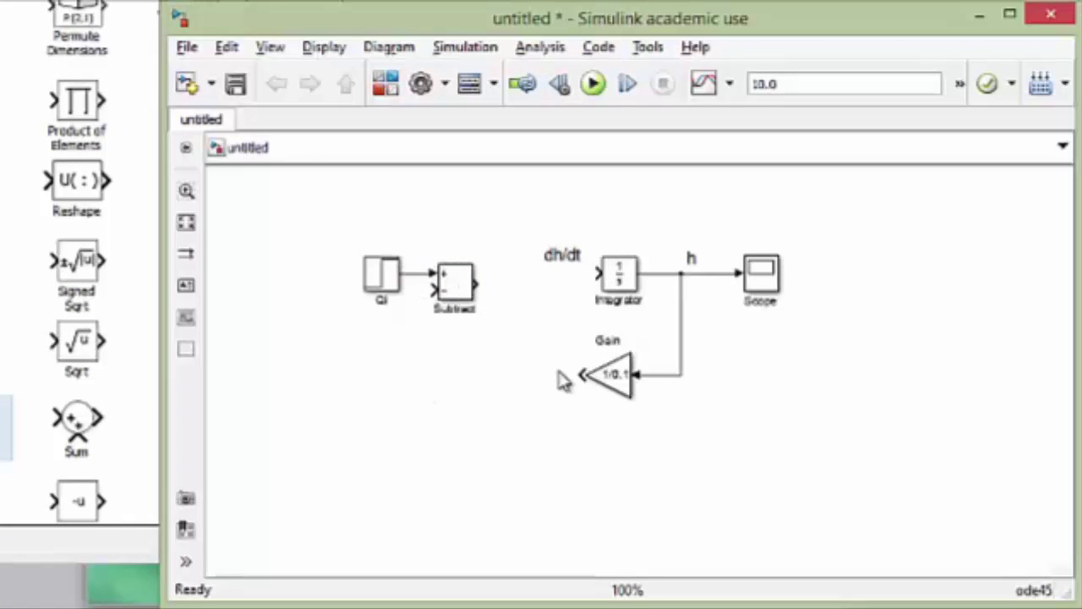
pyautogui.moveTo(582, 375); pyautogui.dragTo(433, 289)
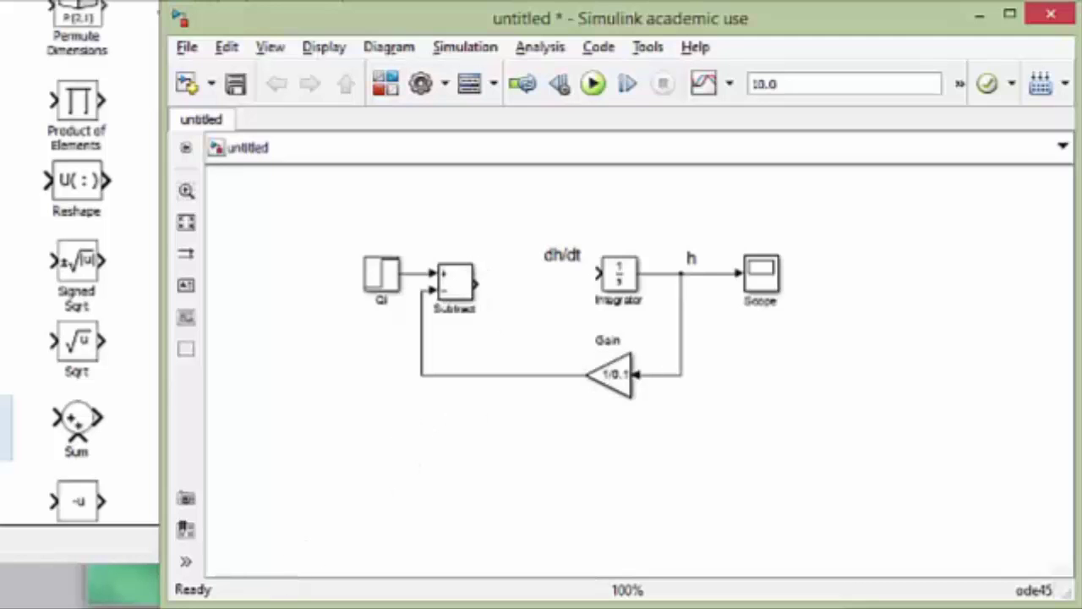
pyautogui.click(80, 592)
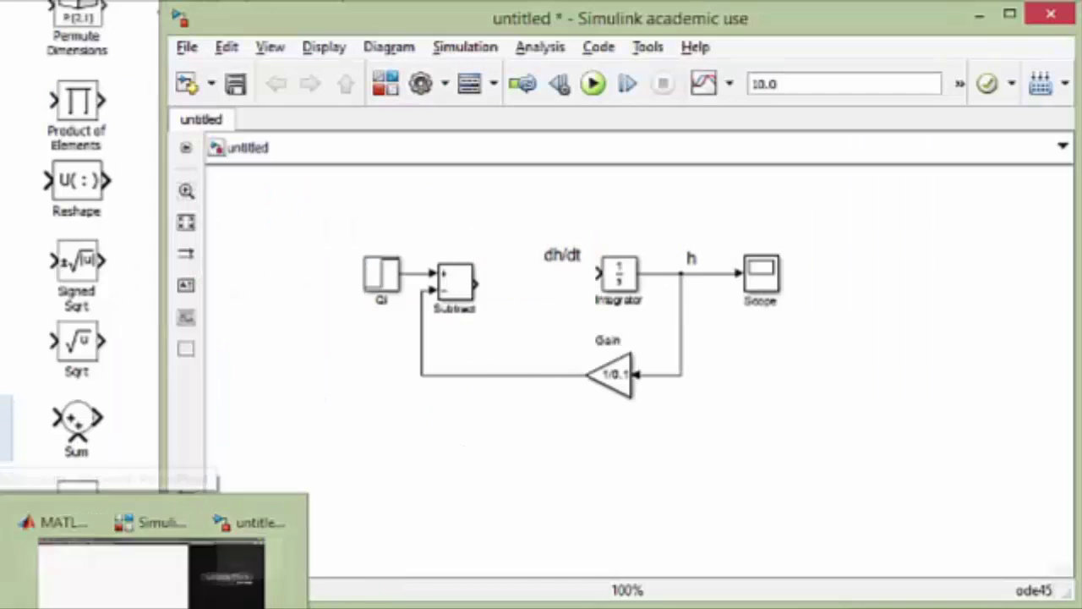
pyautogui.click(411, 603)
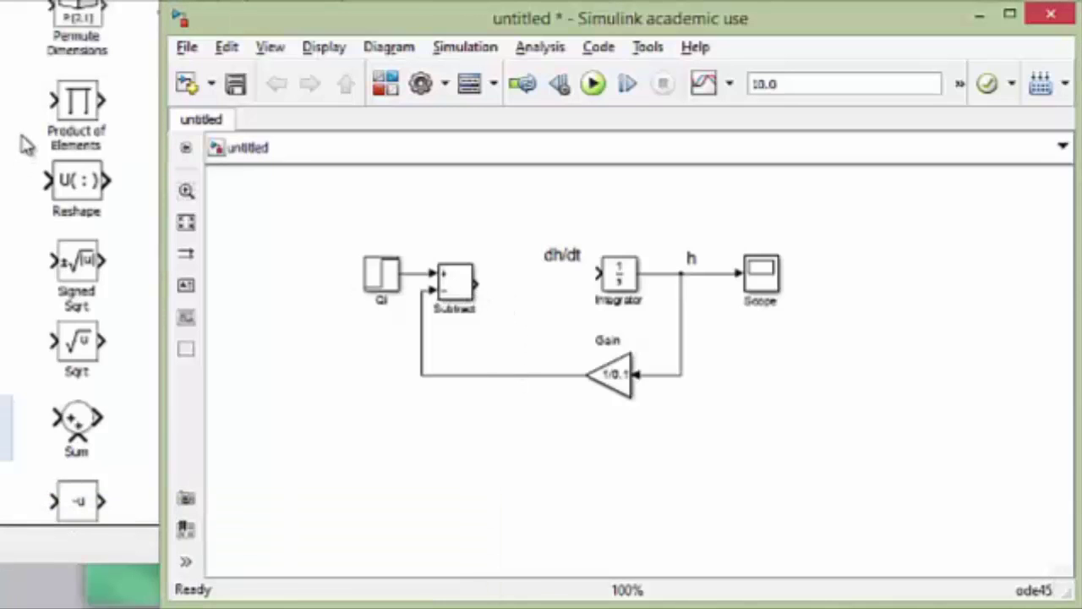
pyautogui.doubleClick(76, 106)
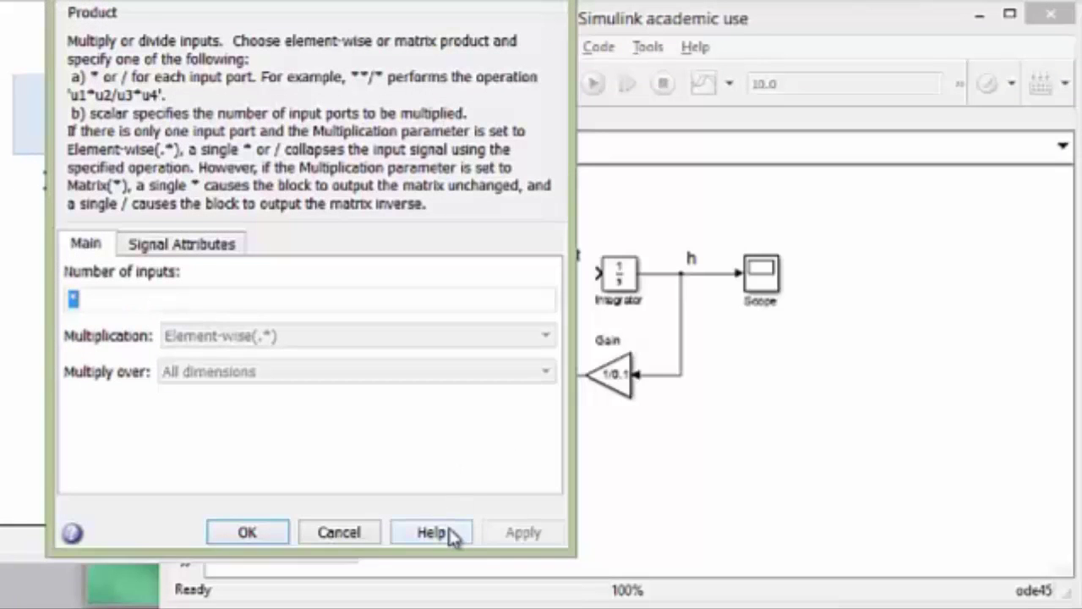
pyautogui.click(360, 528)
# Insert a second Gain block with gain 1/2 between the Subtract block and the Integrator, and connect it to both.
pyautogui.scroll(5, 113, 326)
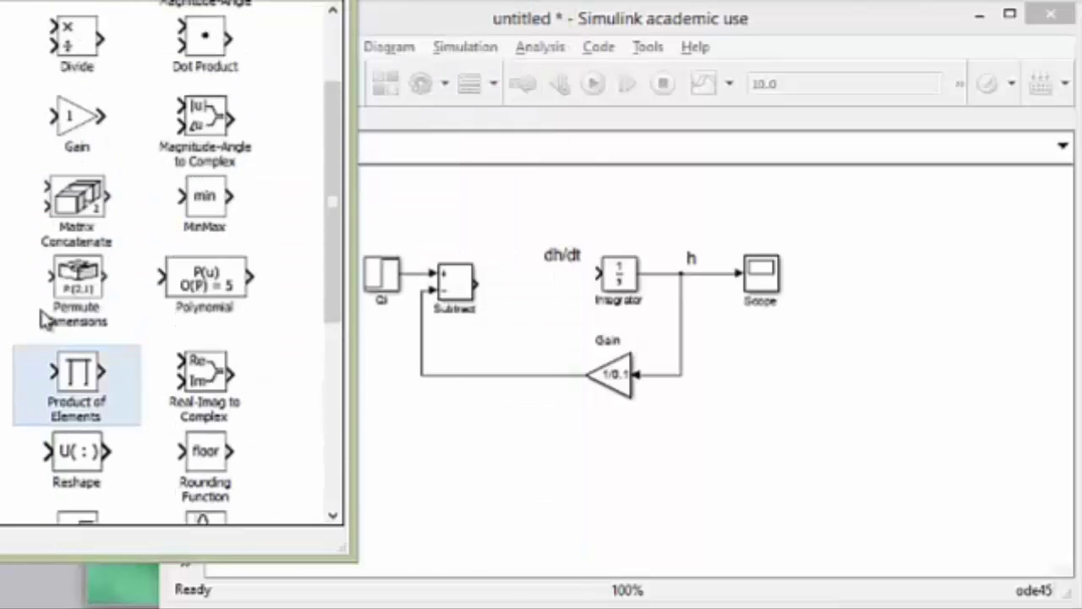
pyautogui.moveTo(74, 116); pyautogui.dragTo(519, 287)
pyautogui.click(509, 282)
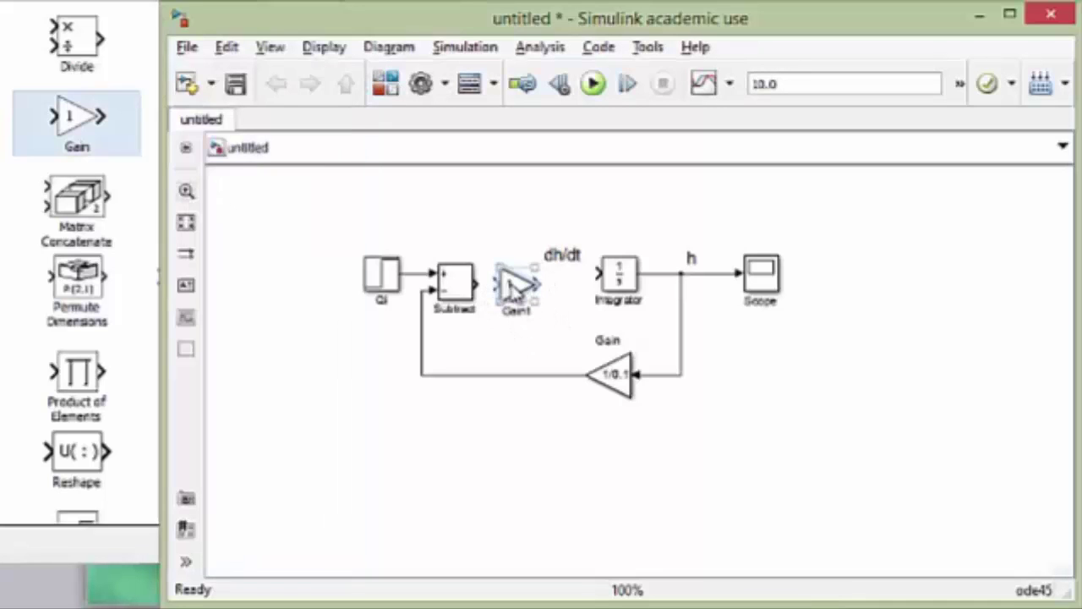
pyautogui.doubleClick(512, 286)
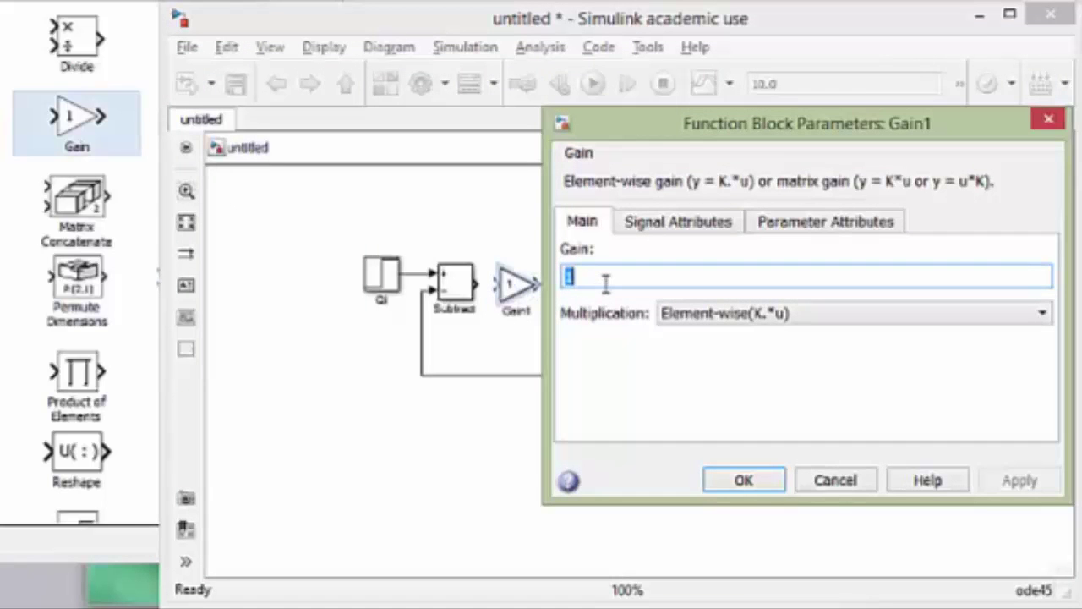
pyautogui.write('/')
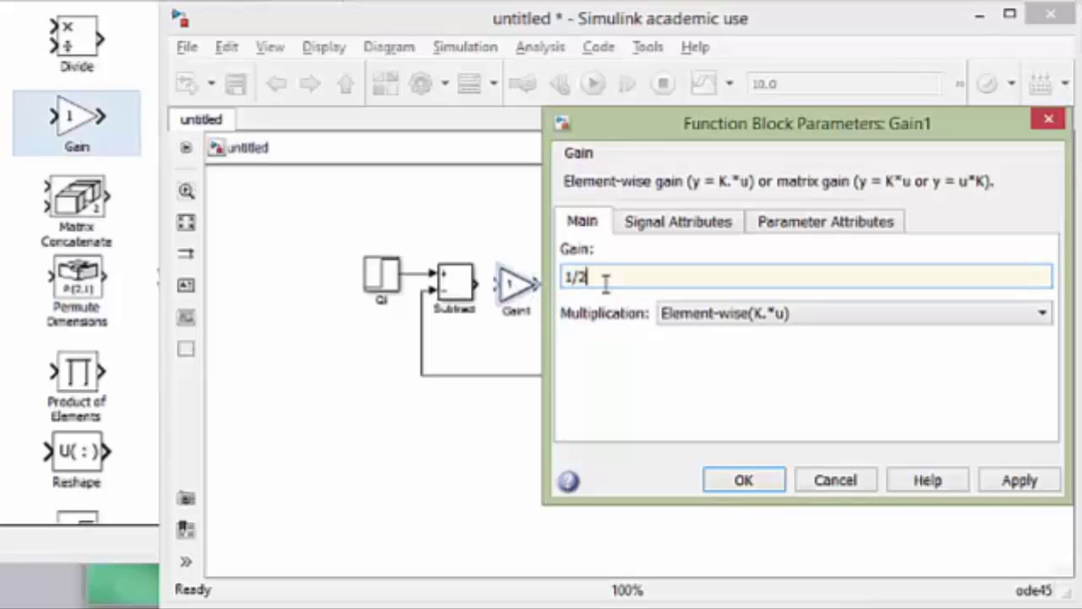
pyautogui.write('2')
pyautogui.click(738, 497)
pyautogui.moveTo(545, 285); pyautogui.dragTo(597, 273)
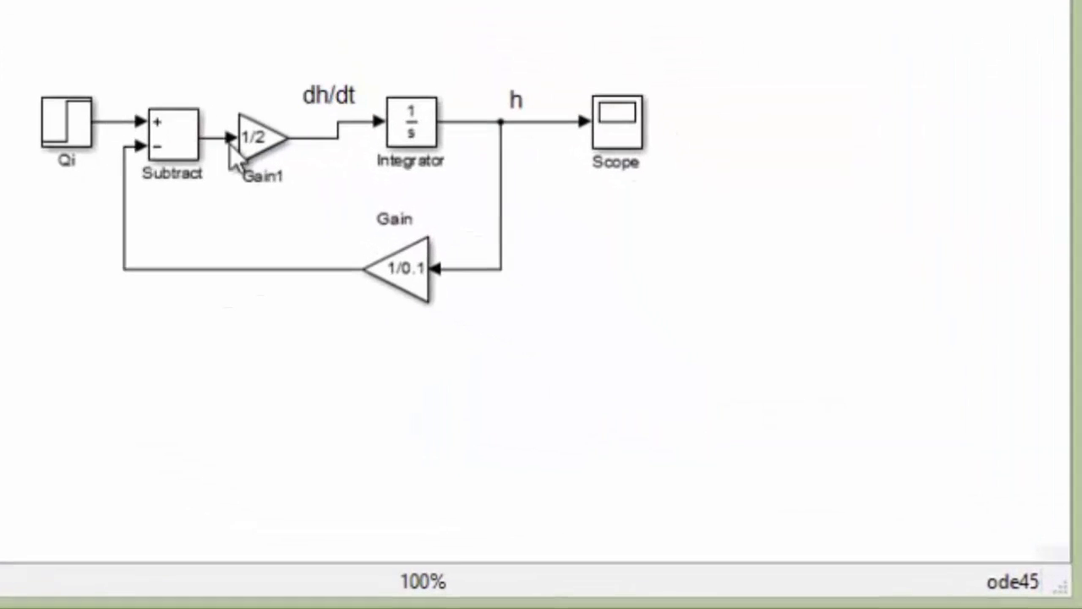
# Check the inflow requirement on the PowerPoint slide, and set the Qi step source's step time to 0.
pyautogui.click(55, 133)
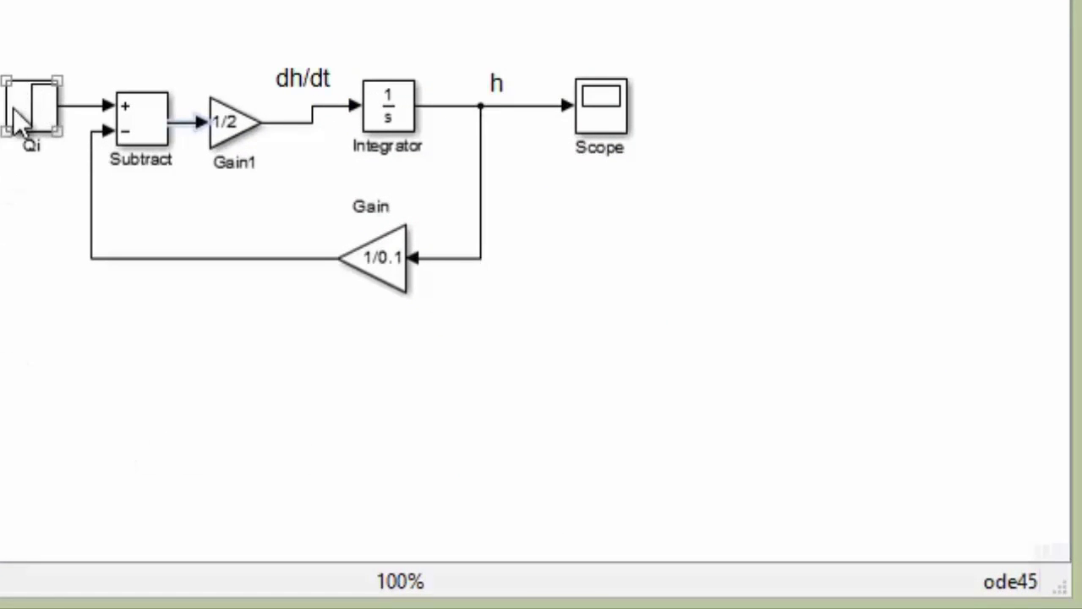
pyautogui.click(9, 242)
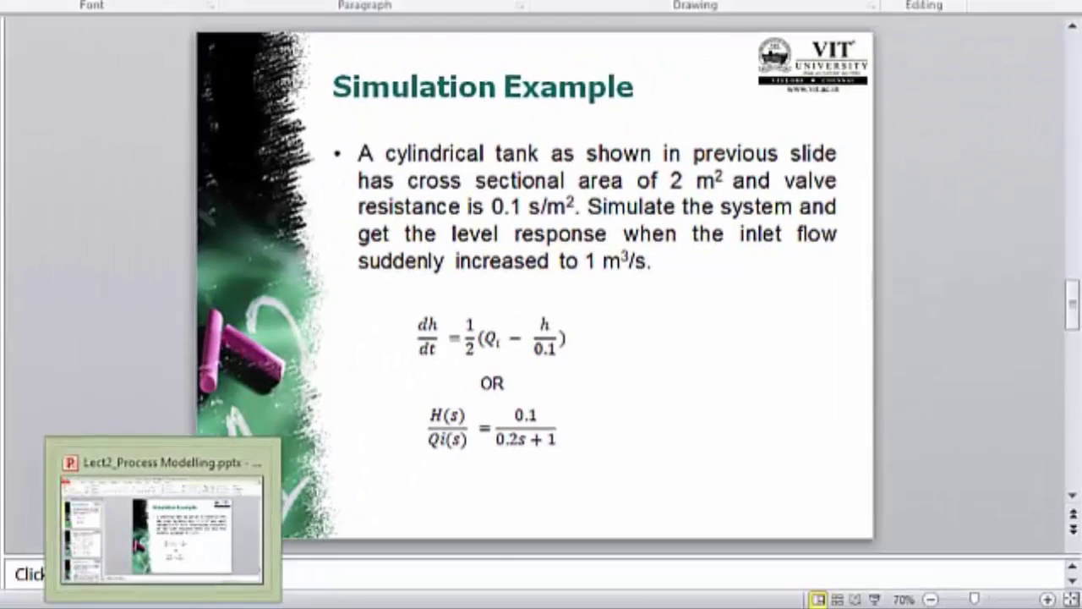
pyautogui.click(356, 464)
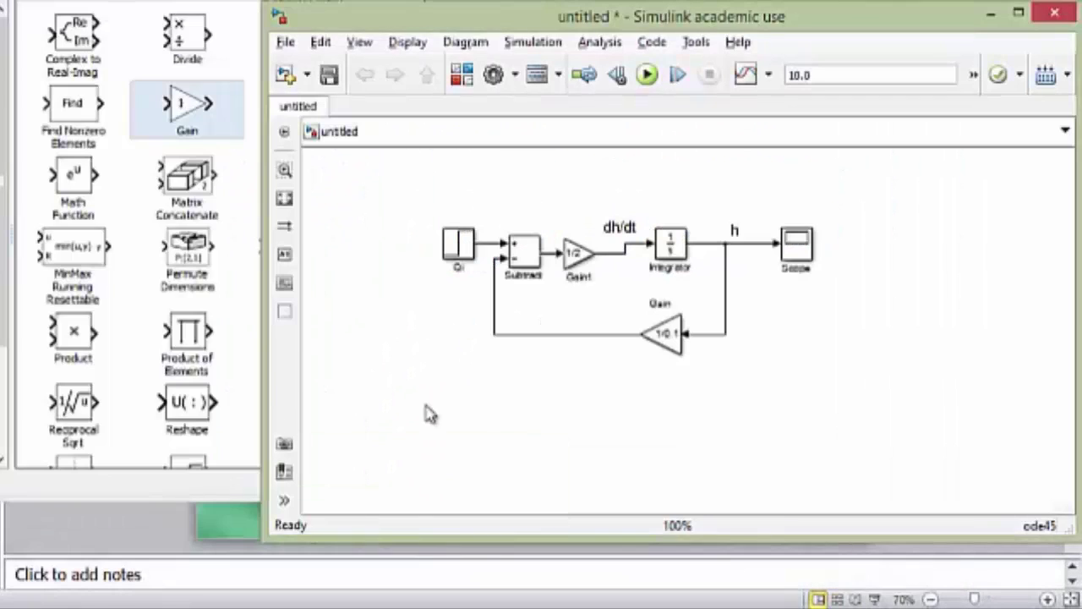
pyautogui.click(448, 255)
pyautogui.doubleClick(449, 256)
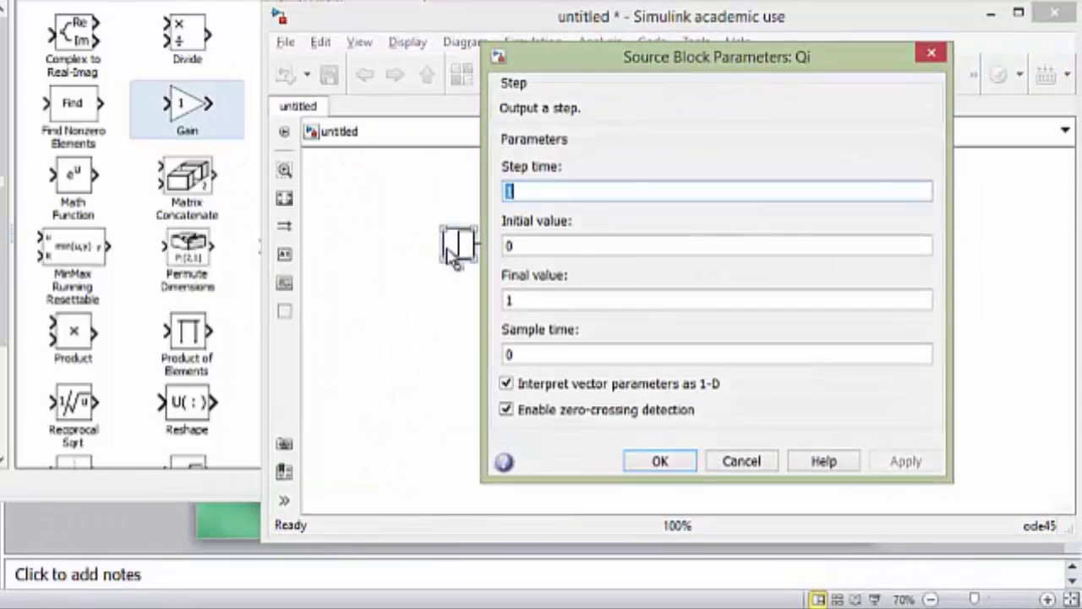
pyautogui.doubleClick(533, 301)
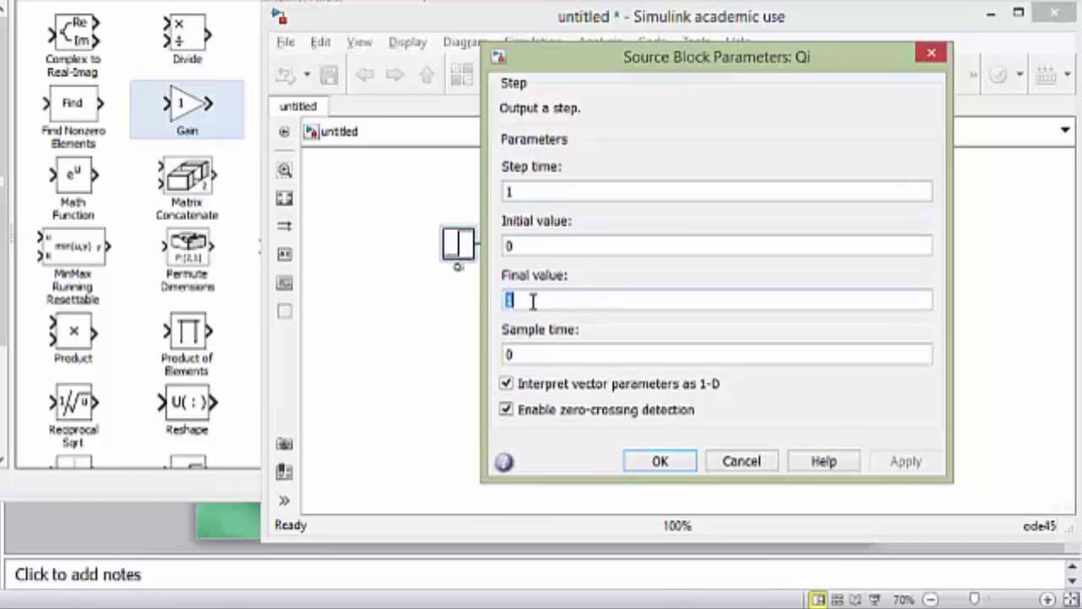
pyautogui.doubleClick(543, 193)
pyautogui.write('0')
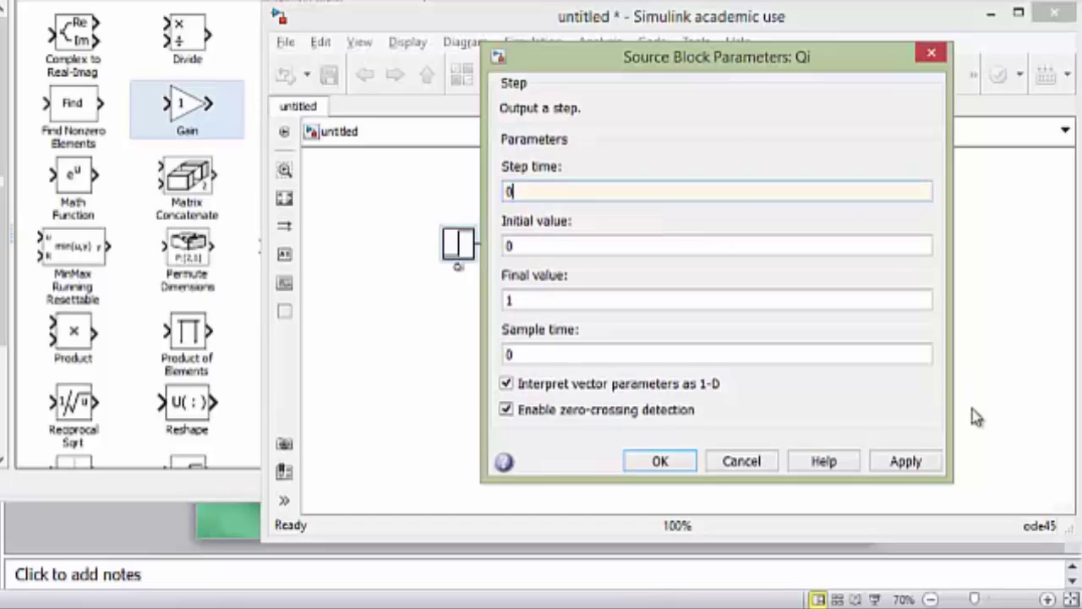
pyautogui.click(901, 464)
pyautogui.click(665, 462)
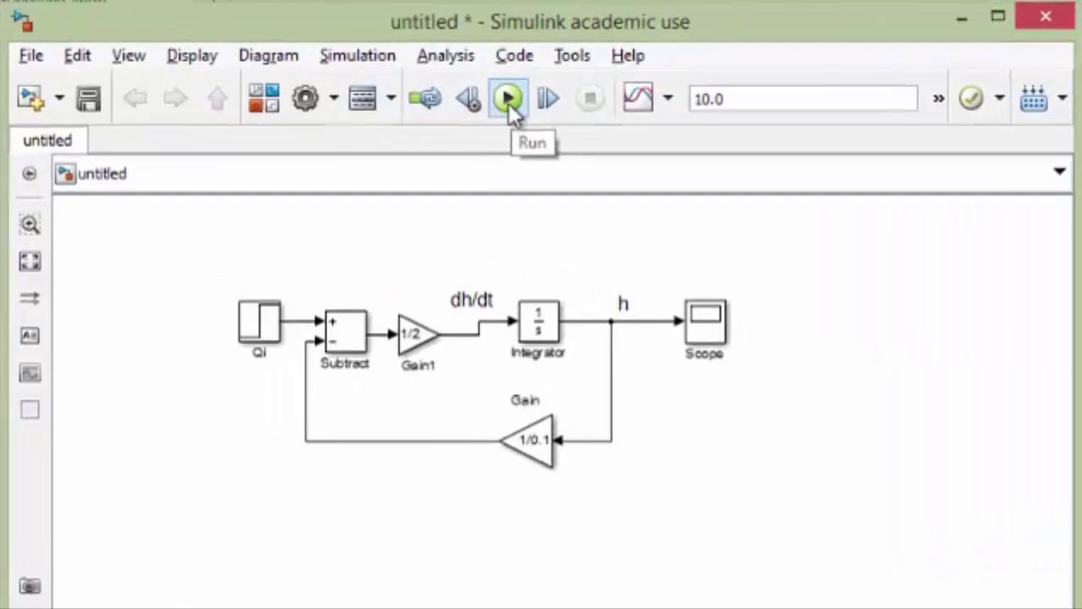
# Run the simulation, view the tank level response autoscaled in the Scope, and close the plot.
pyautogui.click(509, 101)
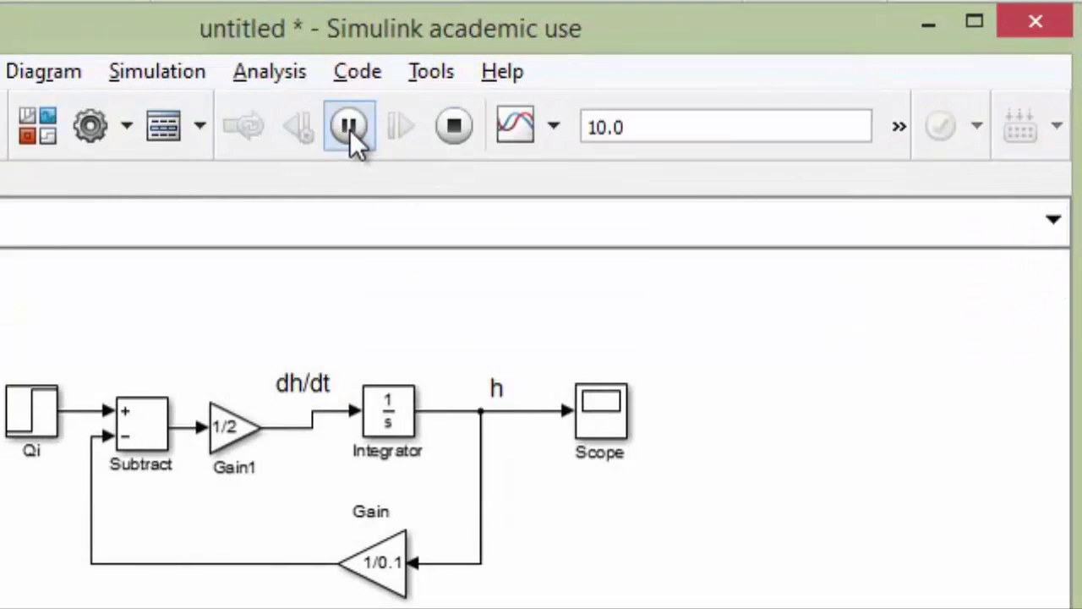
pyautogui.click(603, 410)
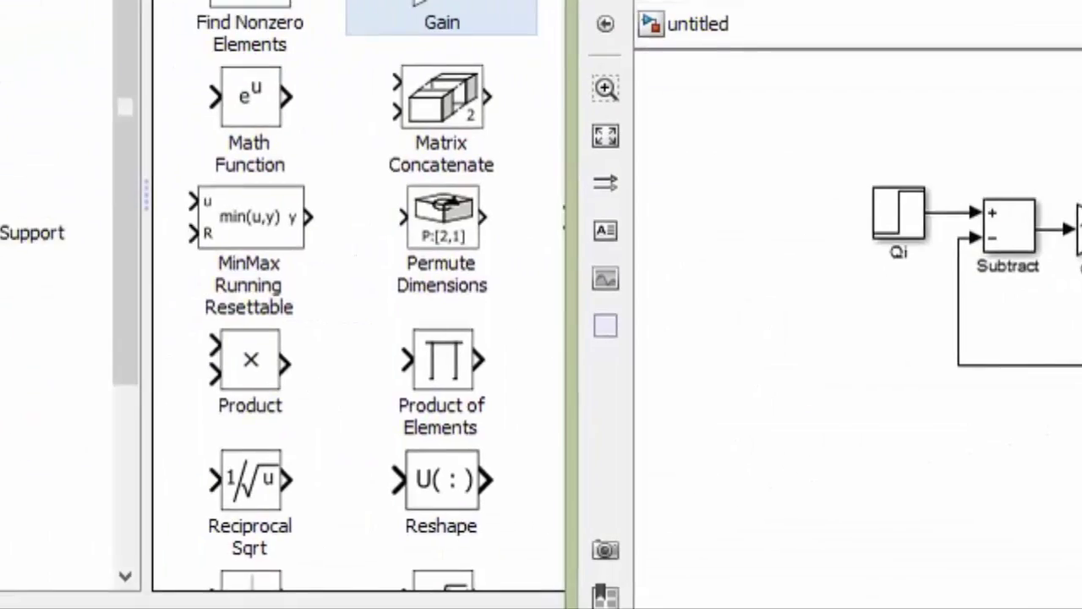
pyautogui.doubleClick(877, 347)
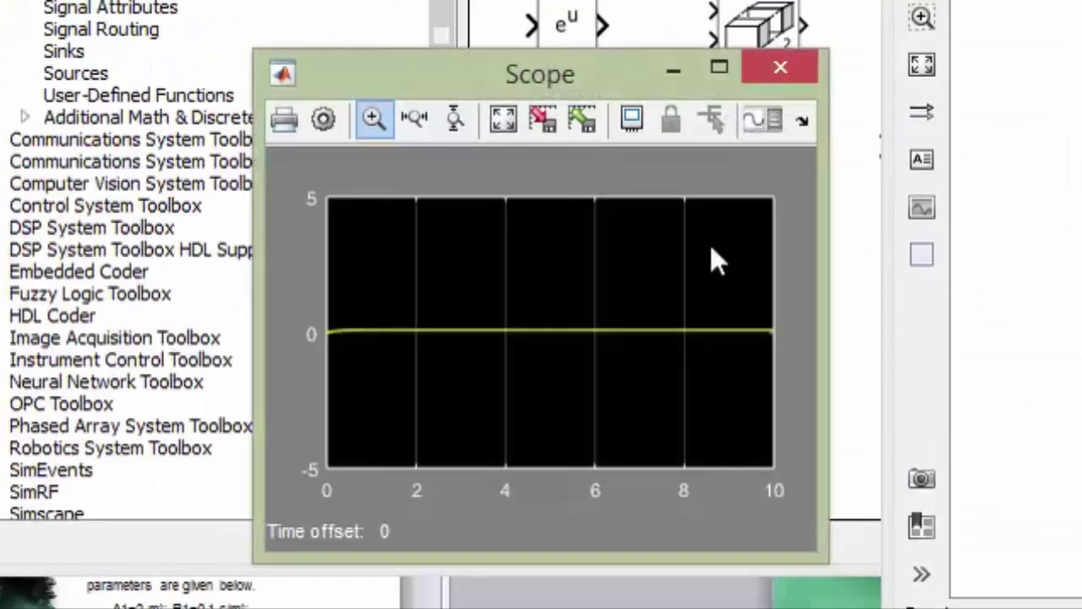
pyautogui.click(506, 122)
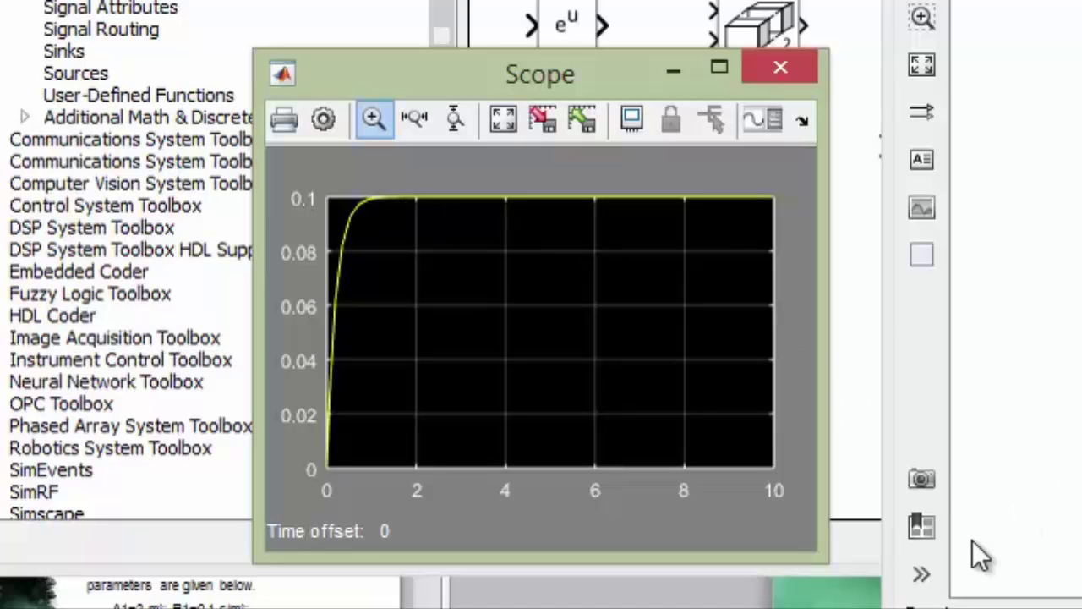
pyautogui.click(788, 66)
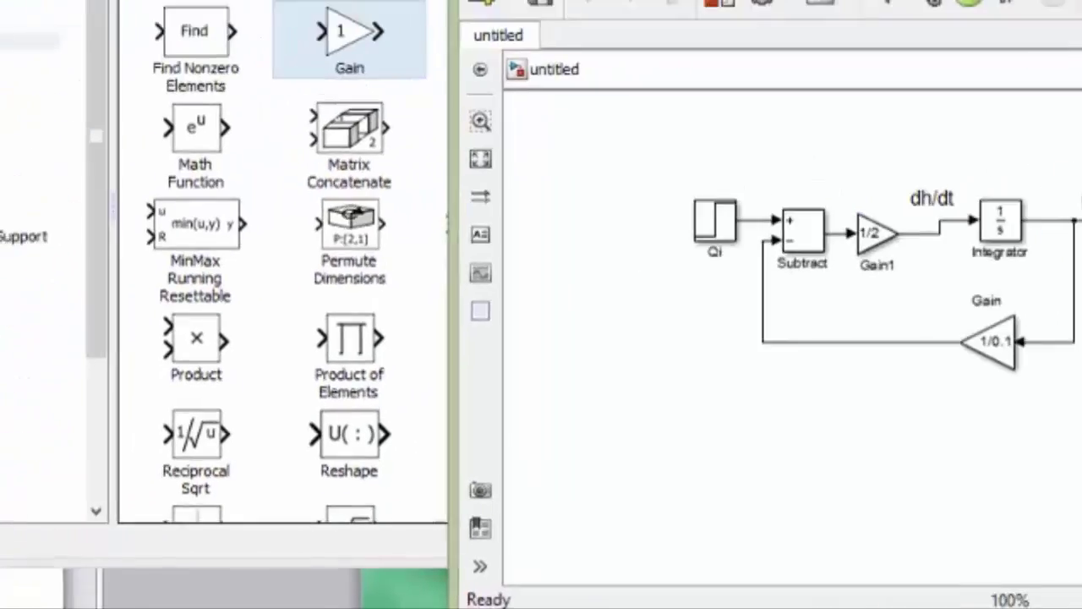
# Consult the transfer function on the PowerPoint slide, and add a Transfer Fcn block from the Continuous library below the feedback loop.
pyautogui.moveTo(174, 603)
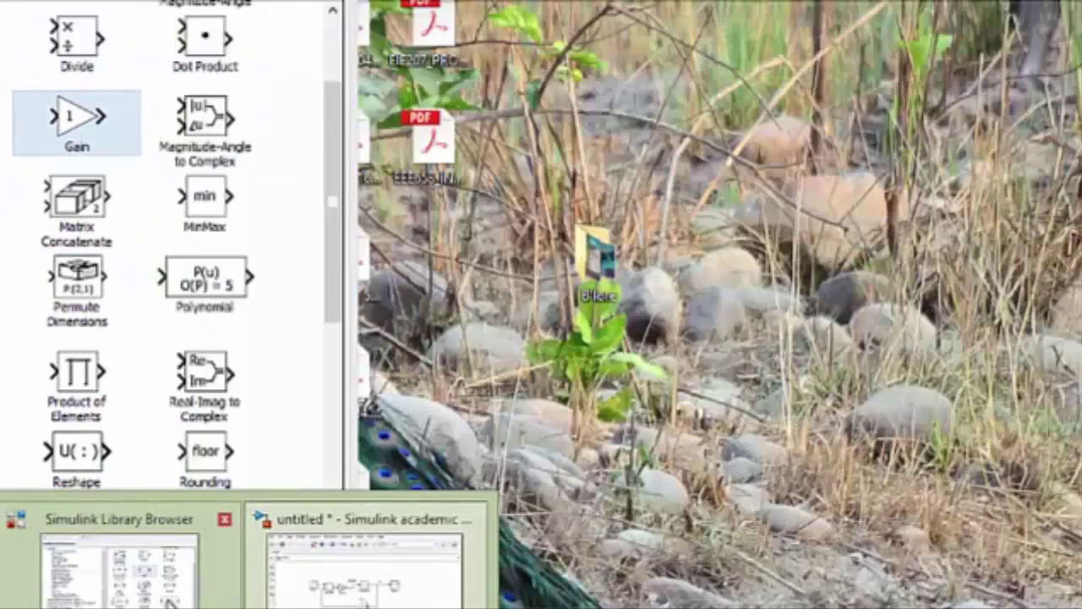
pyautogui.moveTo(81, 604)
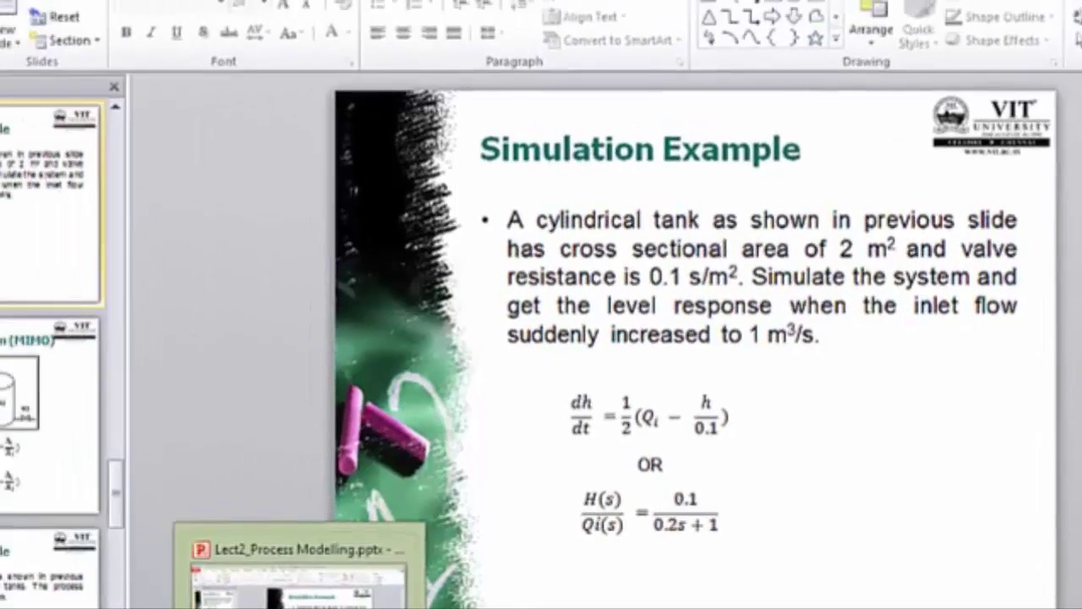
pyautogui.moveTo(701, 584)
pyautogui.click(530, 592)
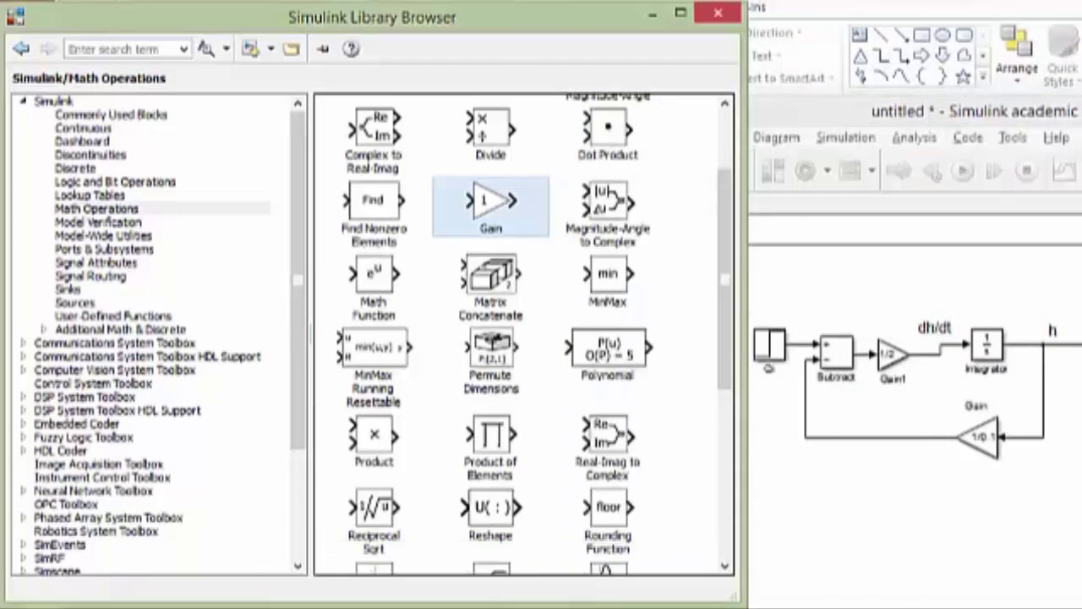
pyautogui.click(93, 130)
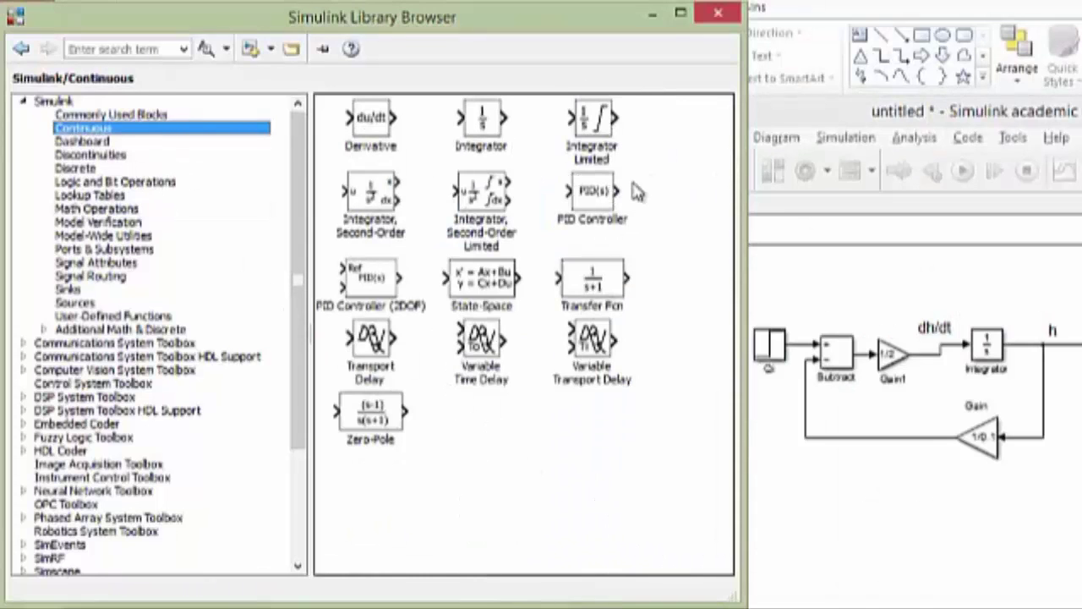
pyautogui.moveTo(592, 279); pyautogui.dragTo(929, 516)
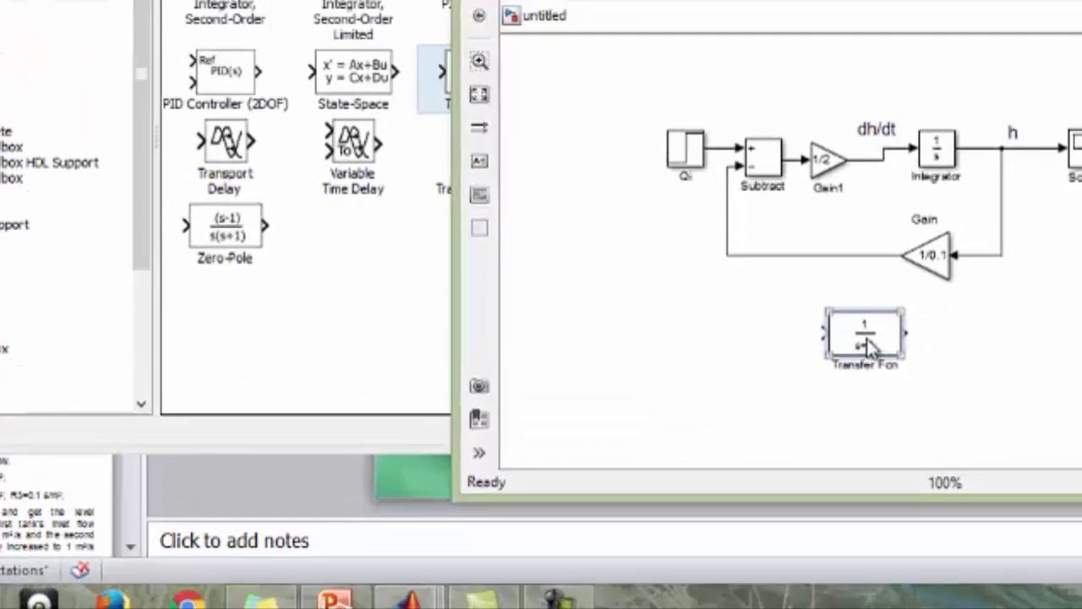
# Set the Transfer Fcn numerator to [0.1] and denominator to [0.2 1], and enlarge the block.
pyautogui.doubleClick(867, 339)
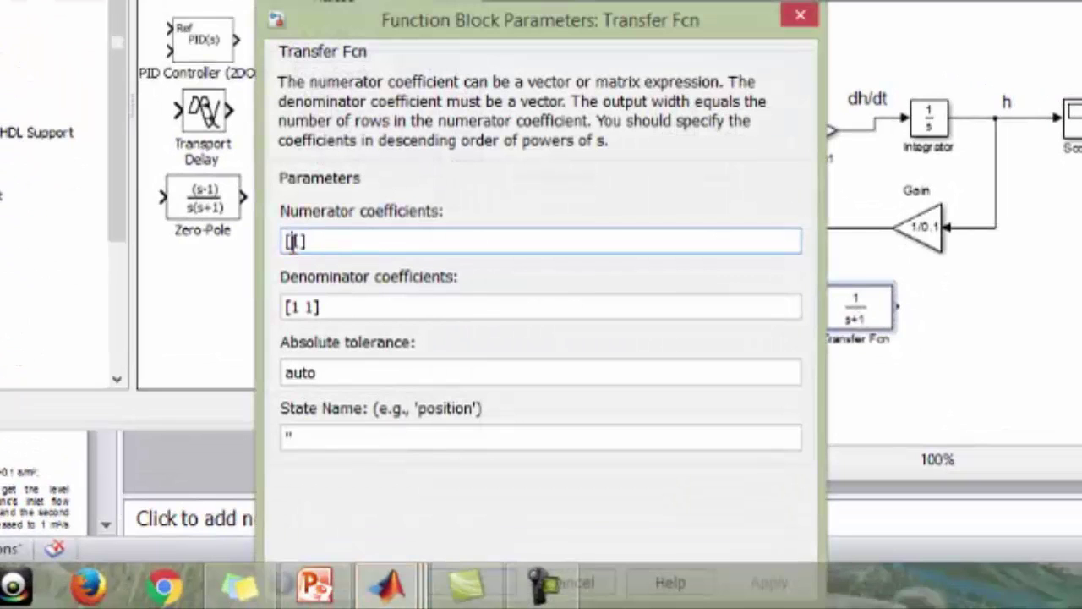
pyautogui.click(304, 241)
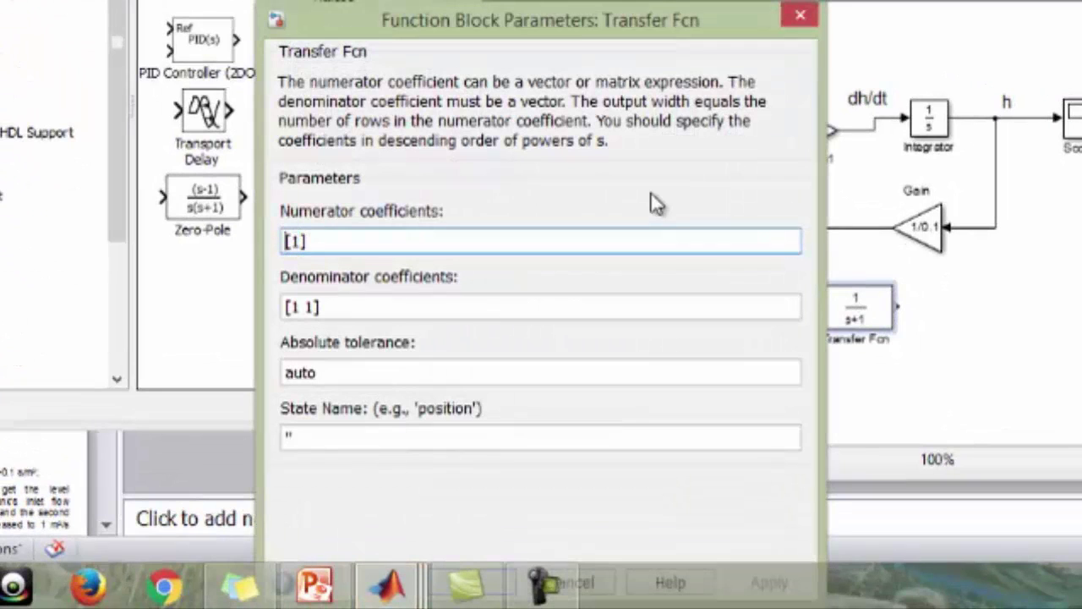
pyautogui.write('0.')
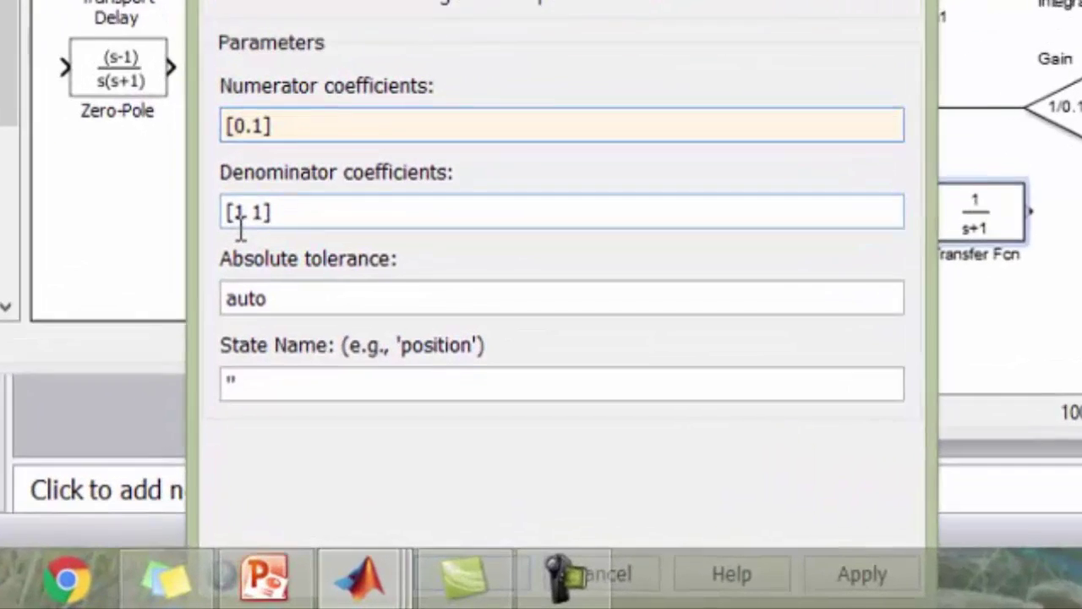
pyautogui.doubleClick(291, 307)
pyautogui.write('0.2')
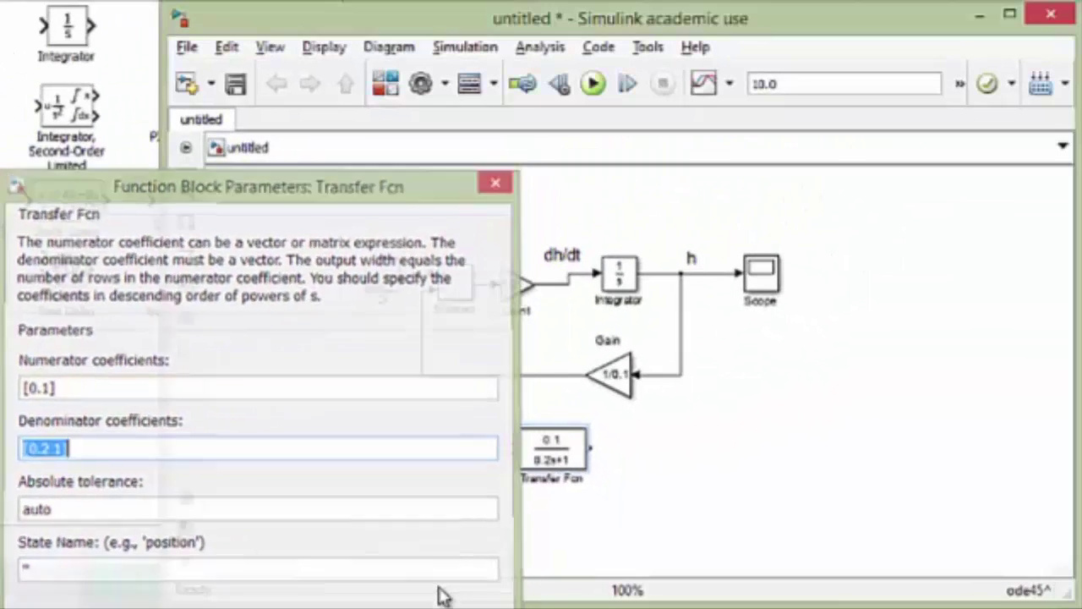
pyautogui.press('Return')
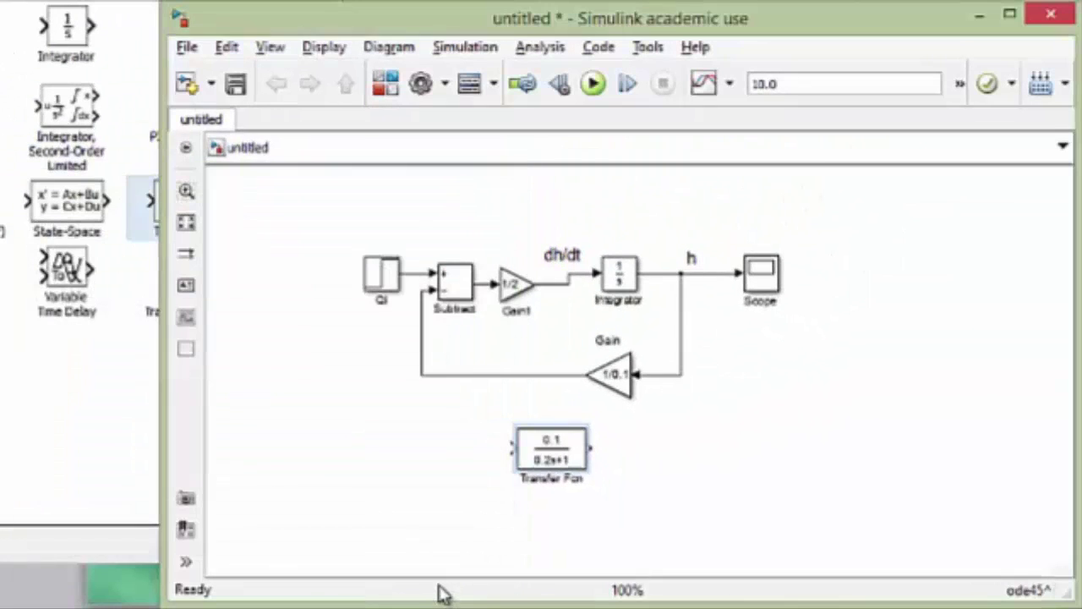
pyautogui.moveTo(582, 465); pyautogui.dragTo(618, 482)
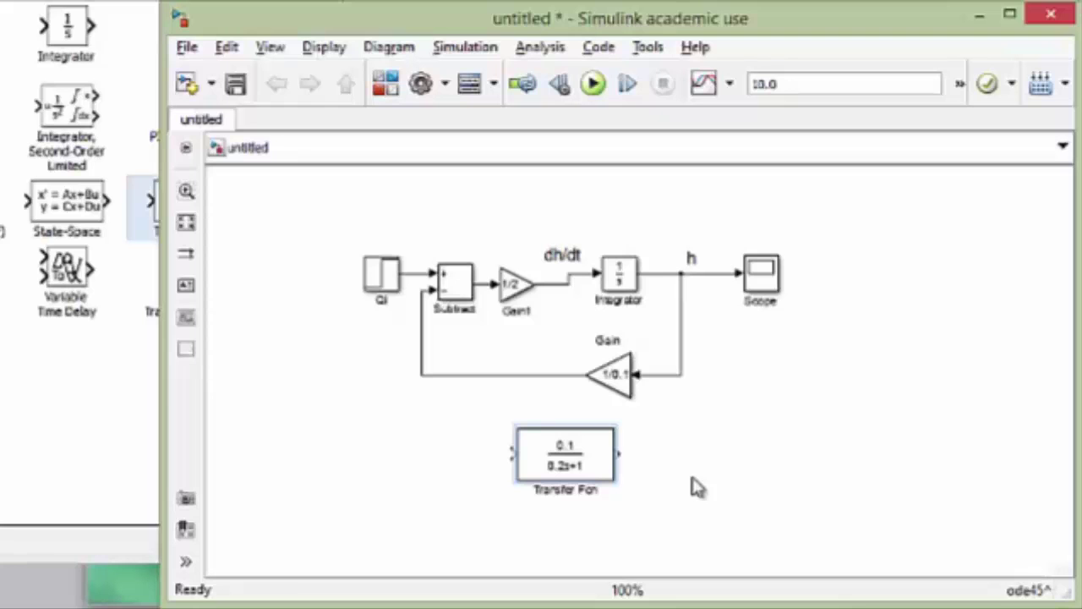
# Move Qi farther from Subtract, branch its signal to the Transfer Fcn input, and connect the output to a new Scope block.
pyautogui.moveTo(391, 296); pyautogui.dragTo(355, 292)
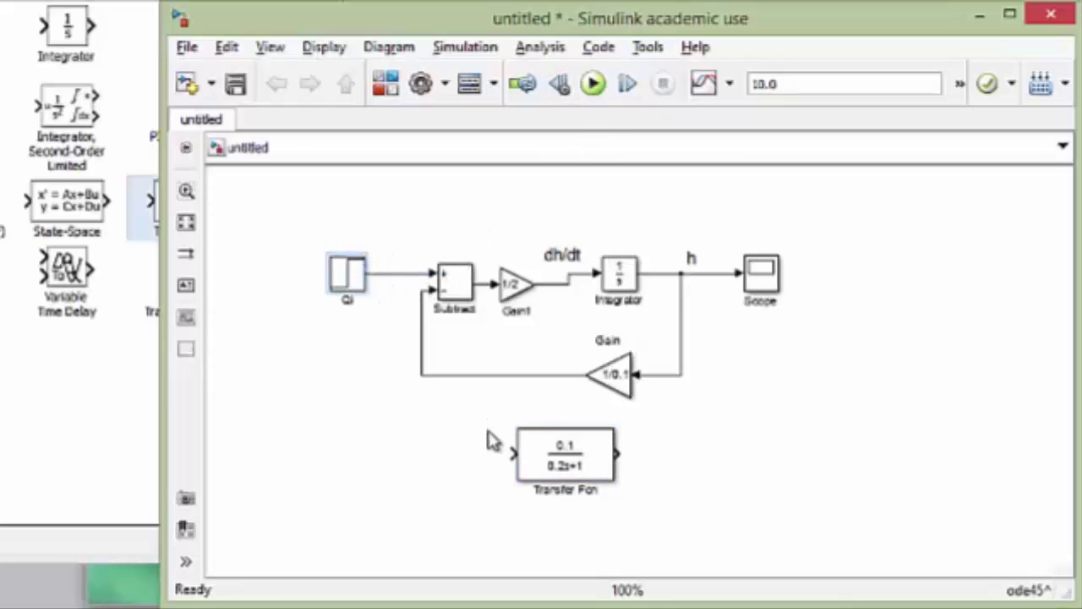
pyautogui.moveTo(513, 454); pyautogui.dragTo(390, 272)
pyautogui.click(711, 474)
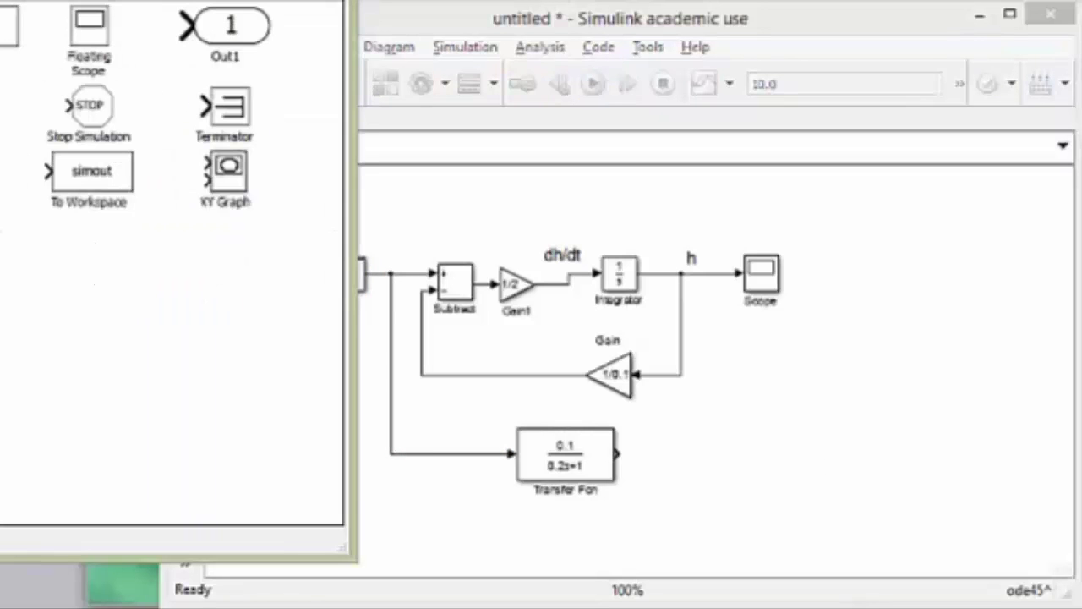
pyautogui.moveTo(10, 112); pyautogui.dragTo(713, 465)
pyautogui.moveTo(621, 454); pyautogui.dragTo(689, 453)
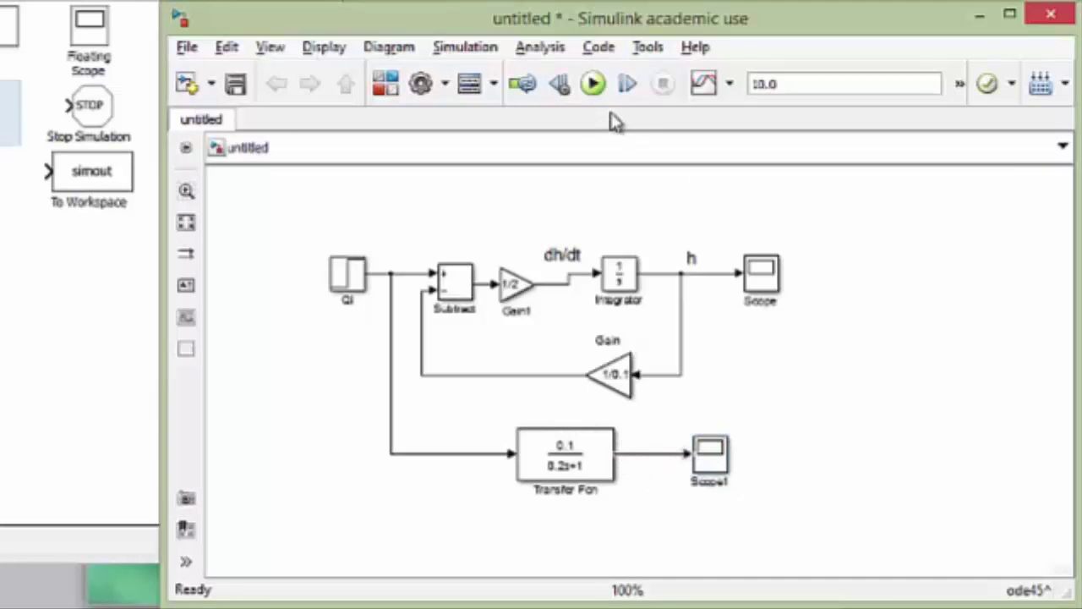
# Run the simulation again and display the transfer function's response autoscaled in Scope1.
pyautogui.click(594, 84)
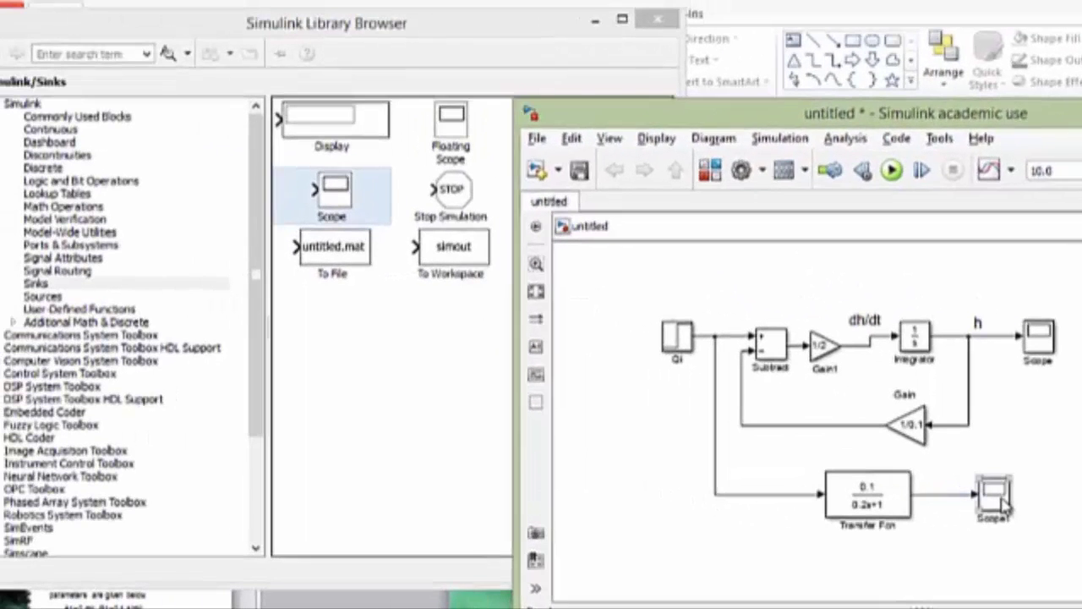
pyautogui.doubleClick(854, 478)
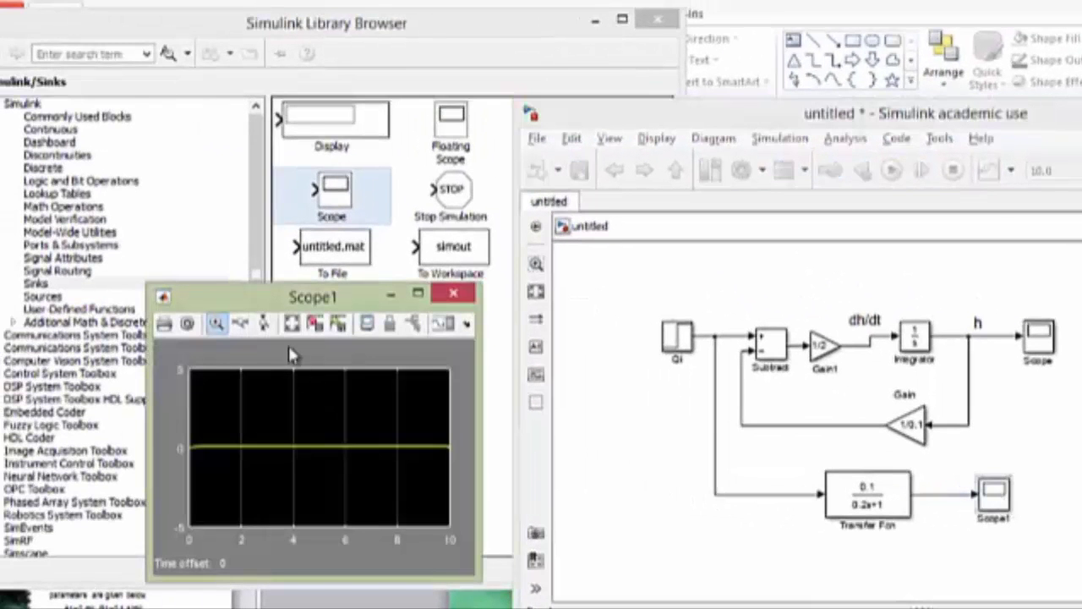
pyautogui.click(291, 324)
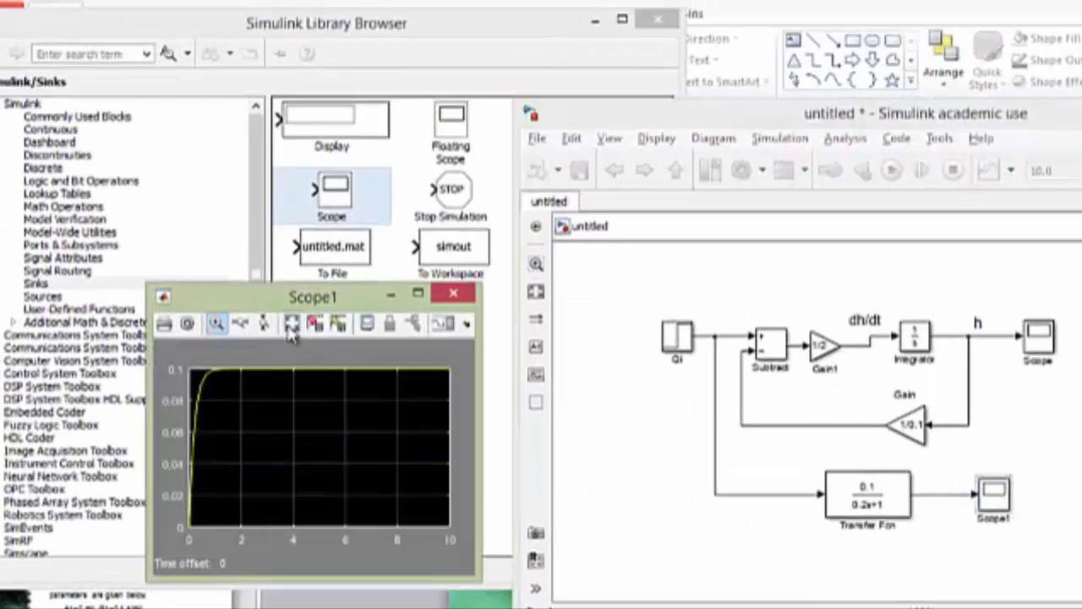
# Open the first Scope as well and arrange its plot above Scope1's to compare the two level responses.
pyautogui.doubleClick(1045, 340)
pyautogui.moveTo(283, 295); pyautogui.dragTo(275, 29)
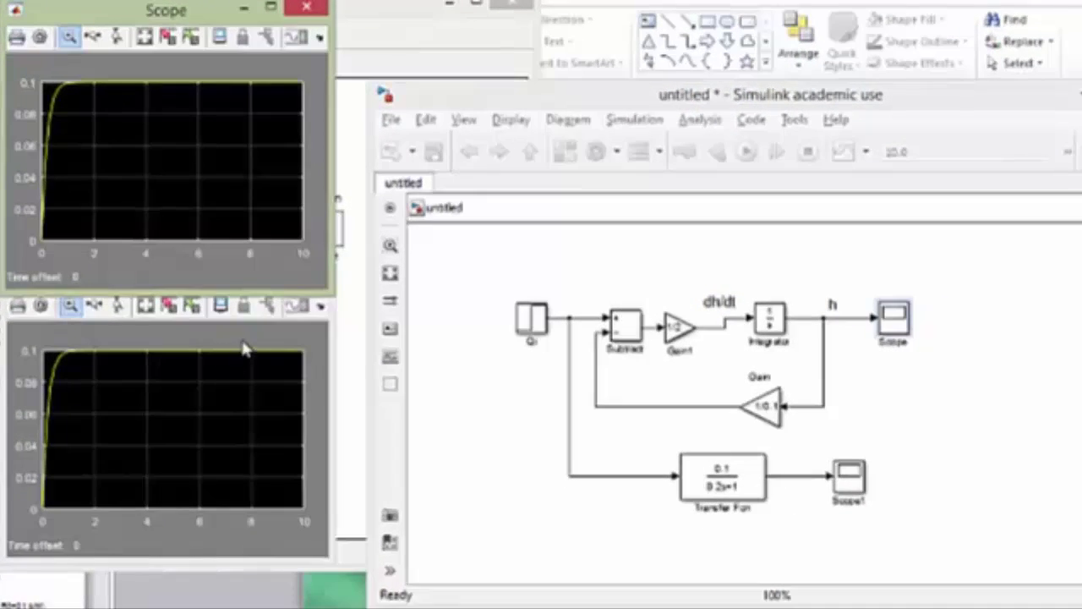
pyautogui.click(289, 330)
pyautogui.moveTo(242, 288); pyautogui.dragTo(208, 320)
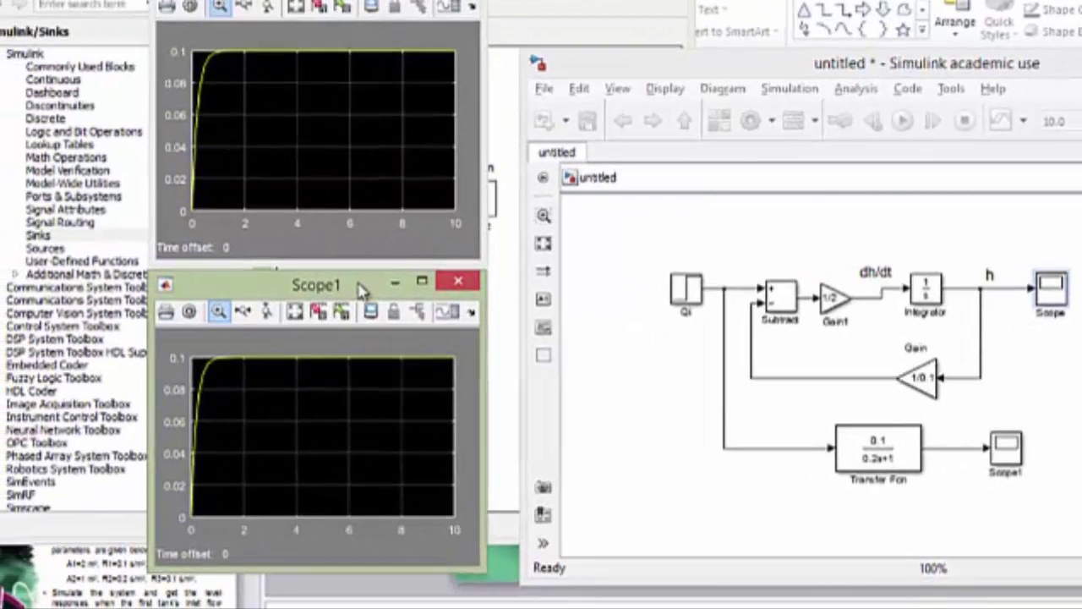
pyautogui.moveTo(359, 287); pyautogui.dragTo(359, 296)
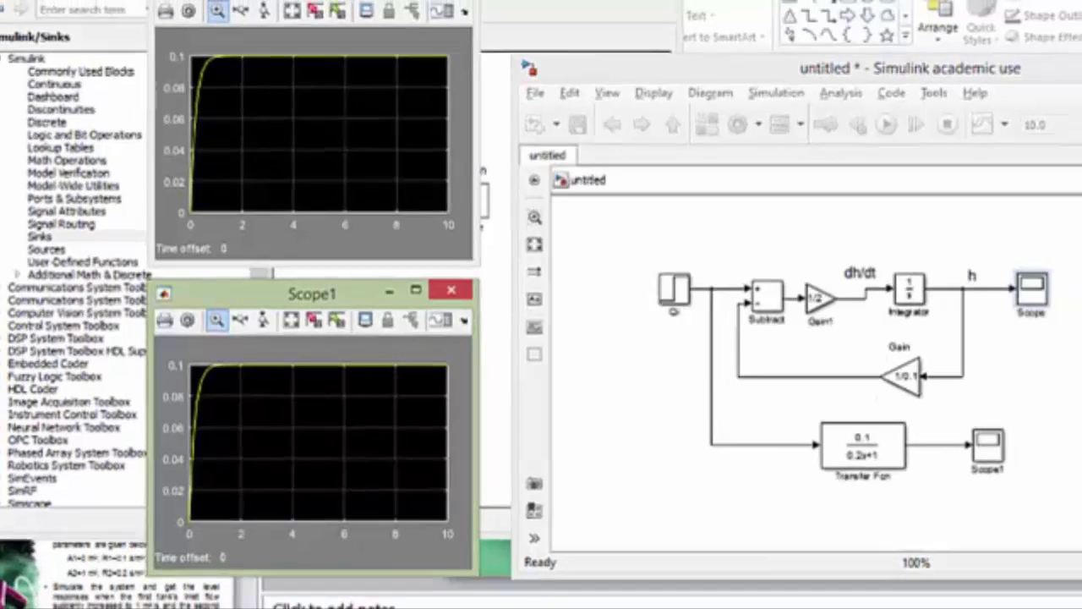
# Switch to the PowerPoint lecture, start the slide show from the current slide, and advance to the Liquid Level System (MIMO) slide.
pyautogui.moveTo(662, 602)
pyautogui.moveTo(358, 594)
pyautogui.click(357, 537)
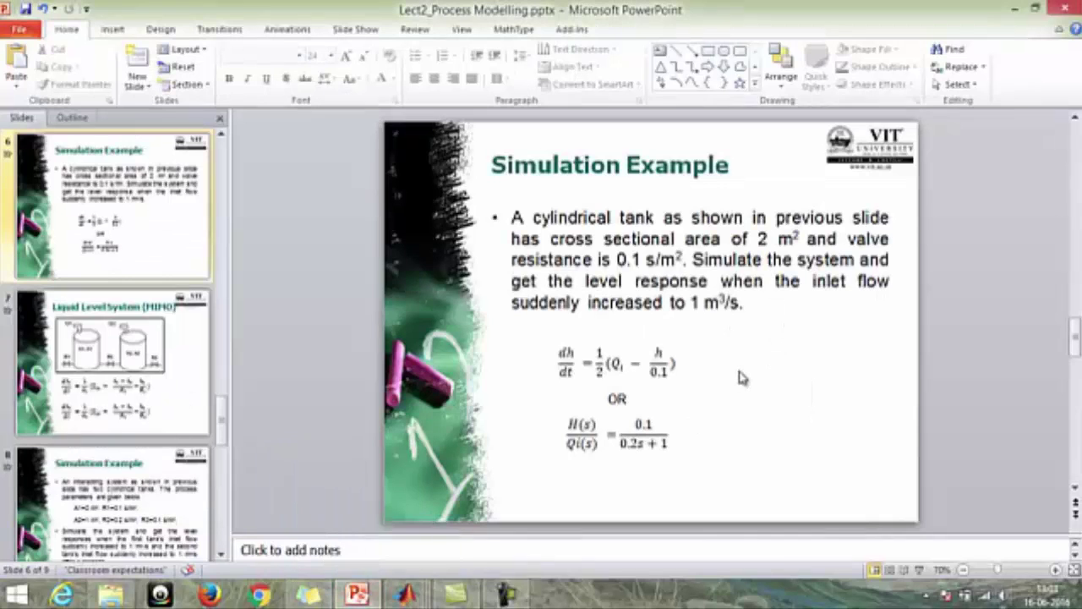
pyautogui.hotkey('shift', 'F5')
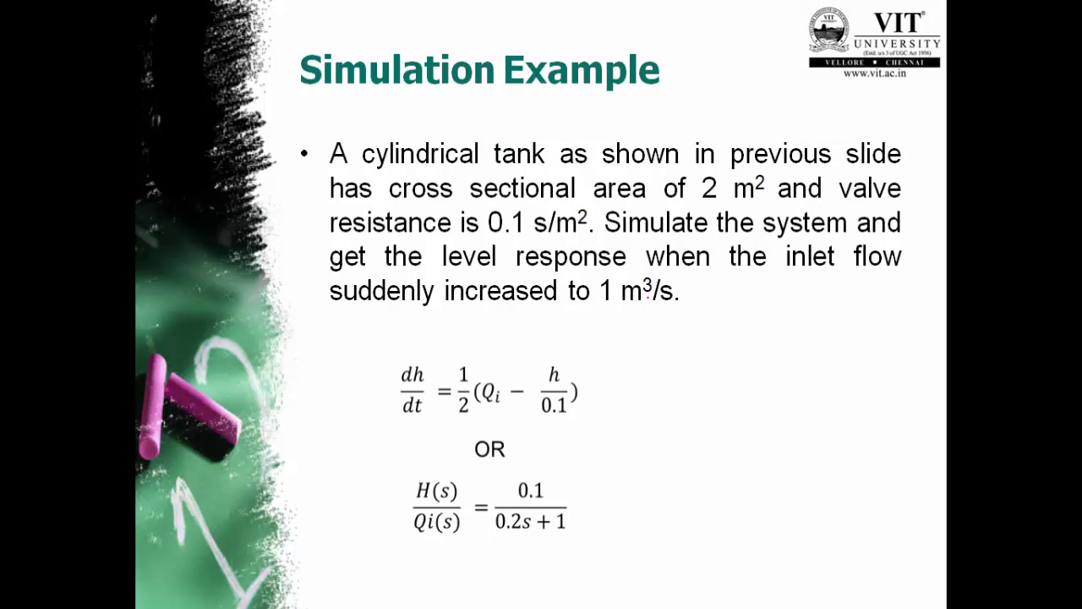
pyautogui.press('Right')
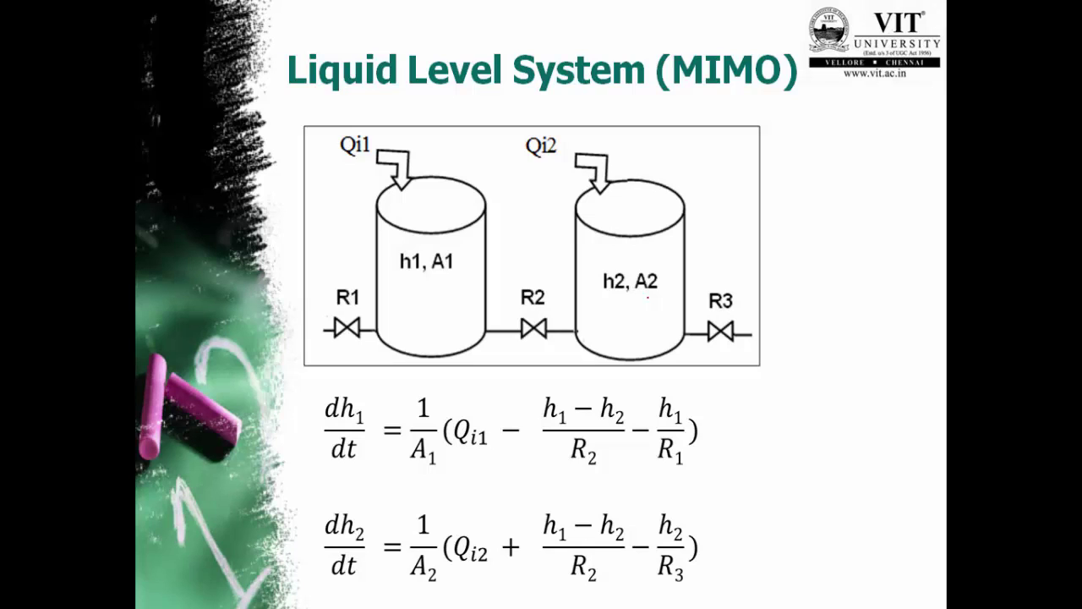
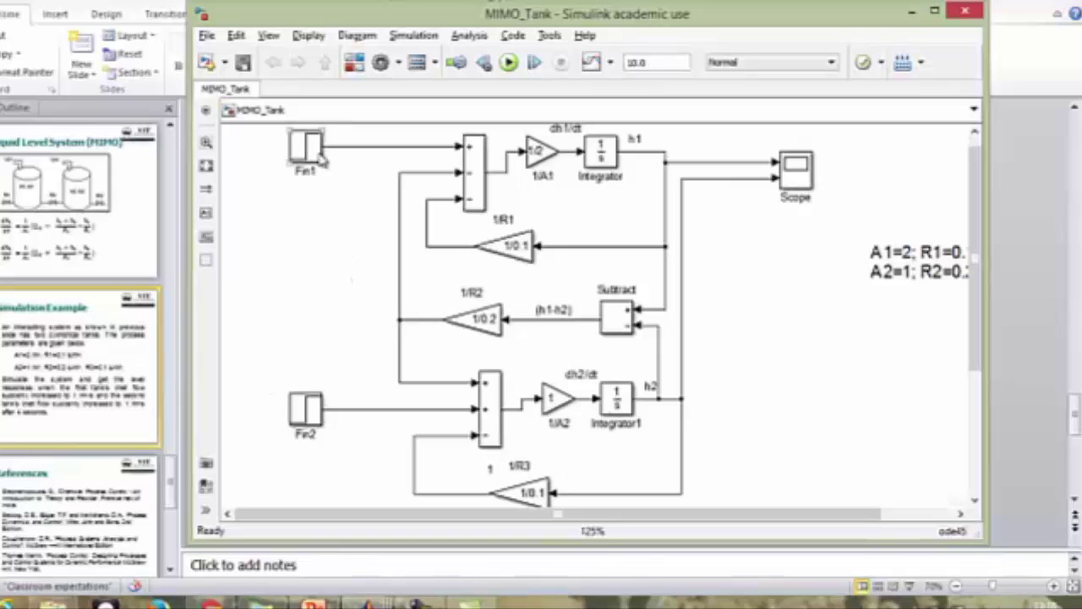
# Set the Fin1 step block's step time to 0 and check the step parameters of Fin2.
pyautogui.click(313, 154)
pyautogui.doubleClick(313, 154)
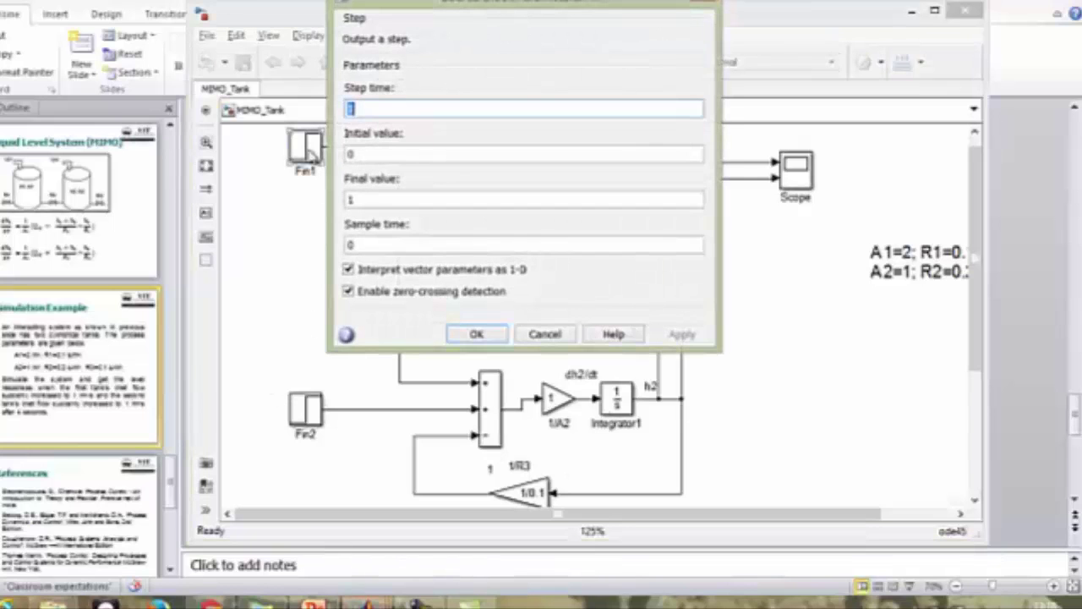
pyautogui.write('0')
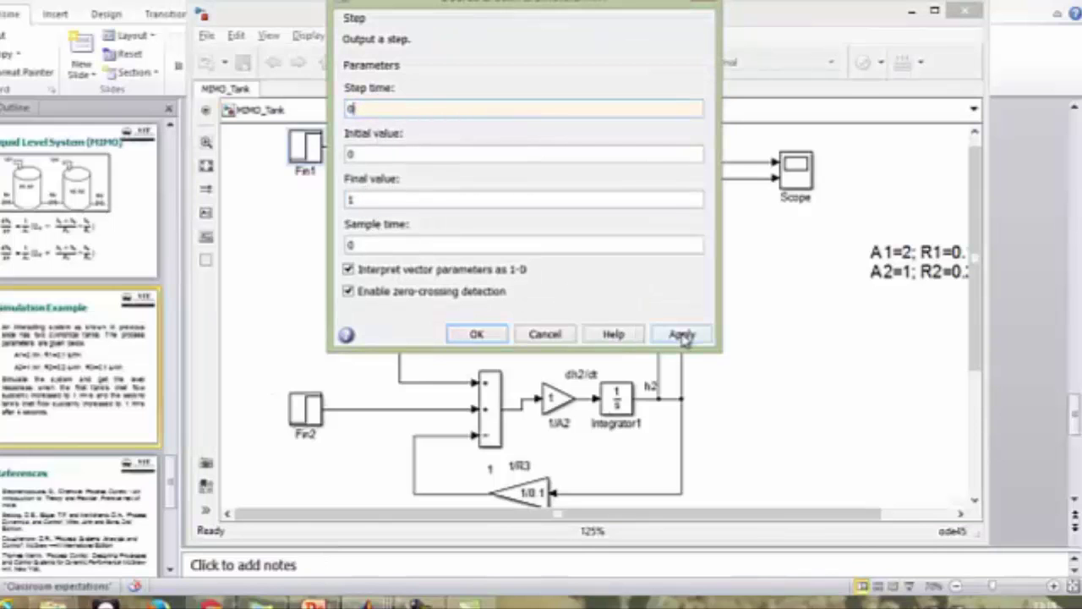
pyautogui.click(477, 335)
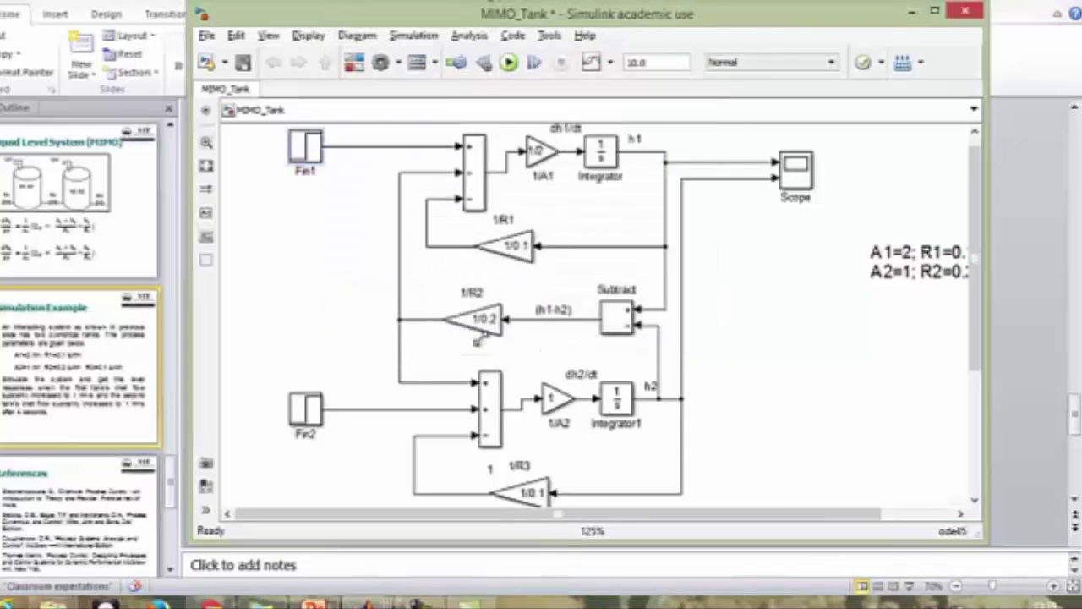
pyautogui.doubleClick(304, 413)
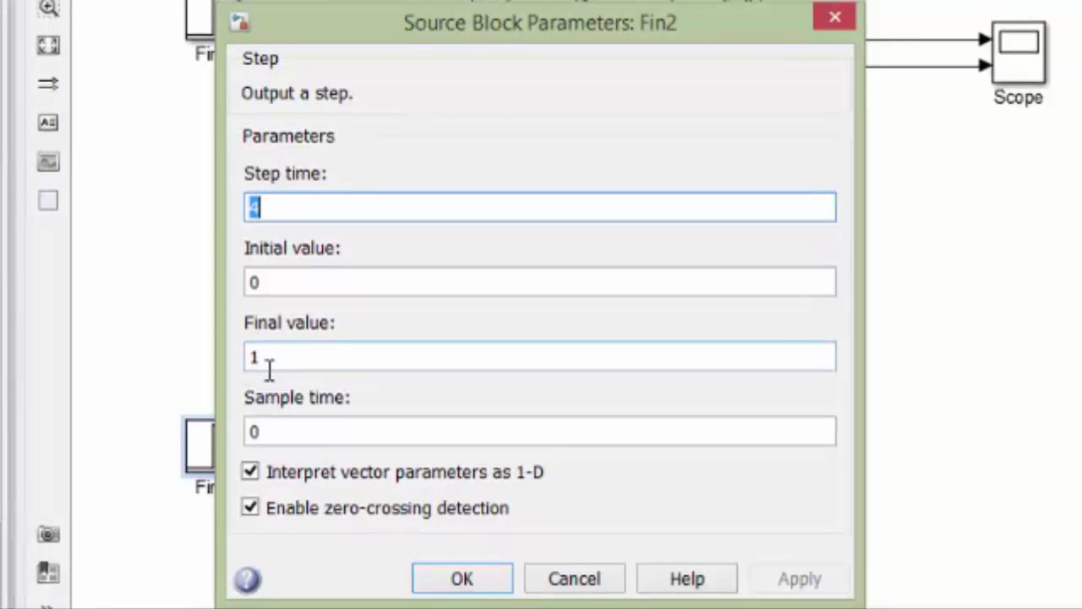
pyautogui.click(475, 584)
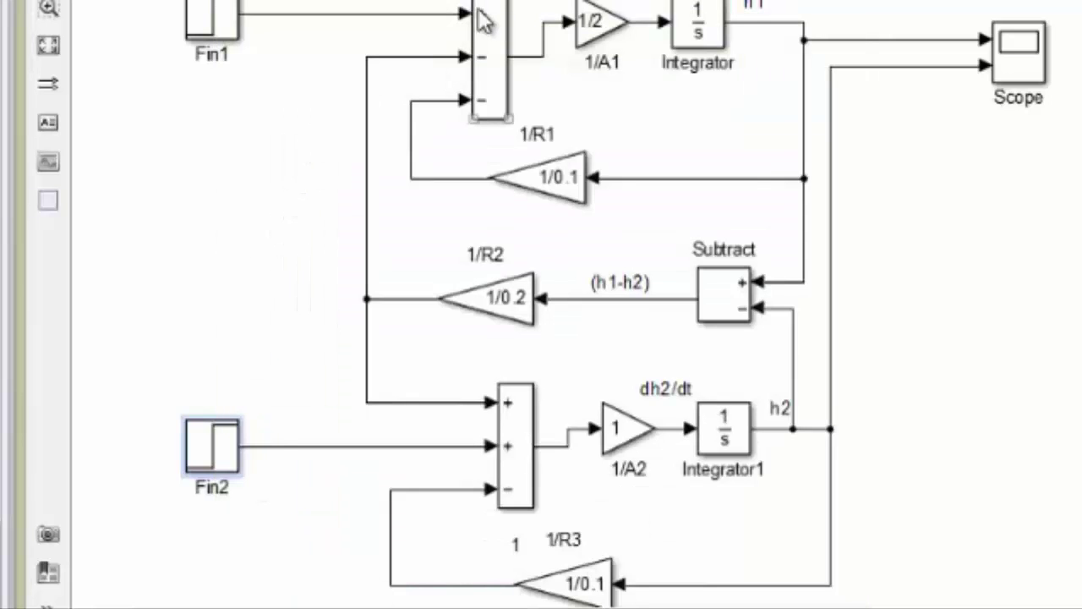
# Run the MIMO_Tank simulation, view both tank level responses autoscaled in the Scope, and close the plot.
pyautogui.click(244, 49)
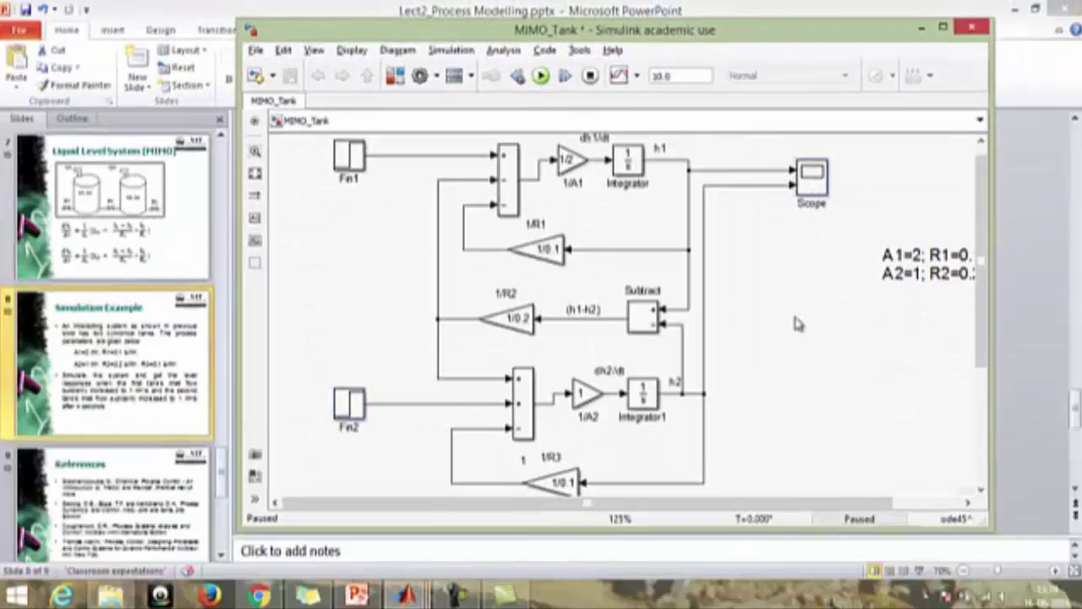
pyautogui.click(541, 76)
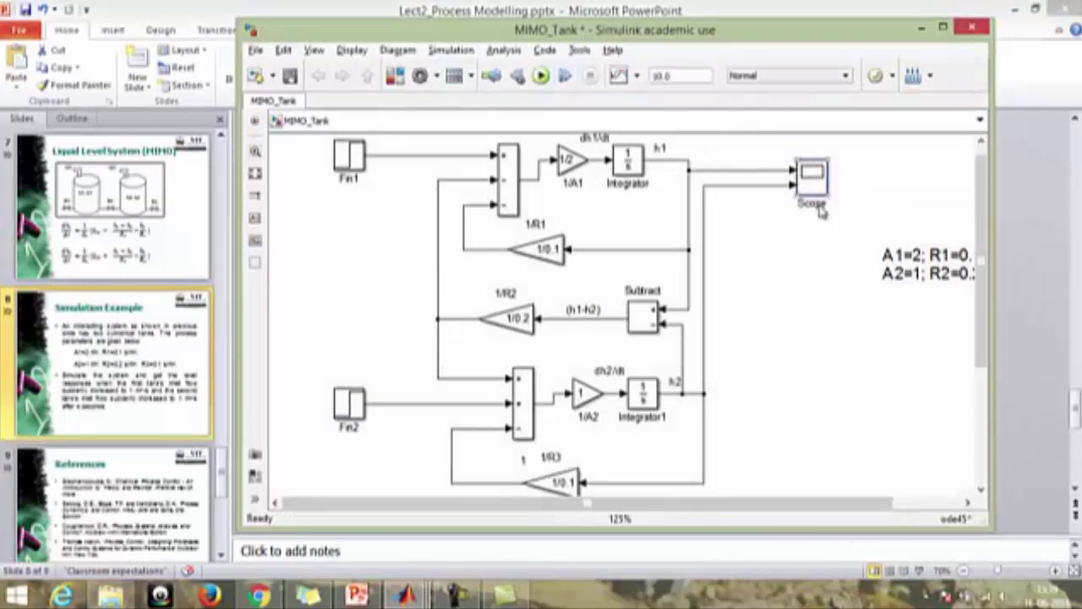
pyautogui.doubleClick(814, 177)
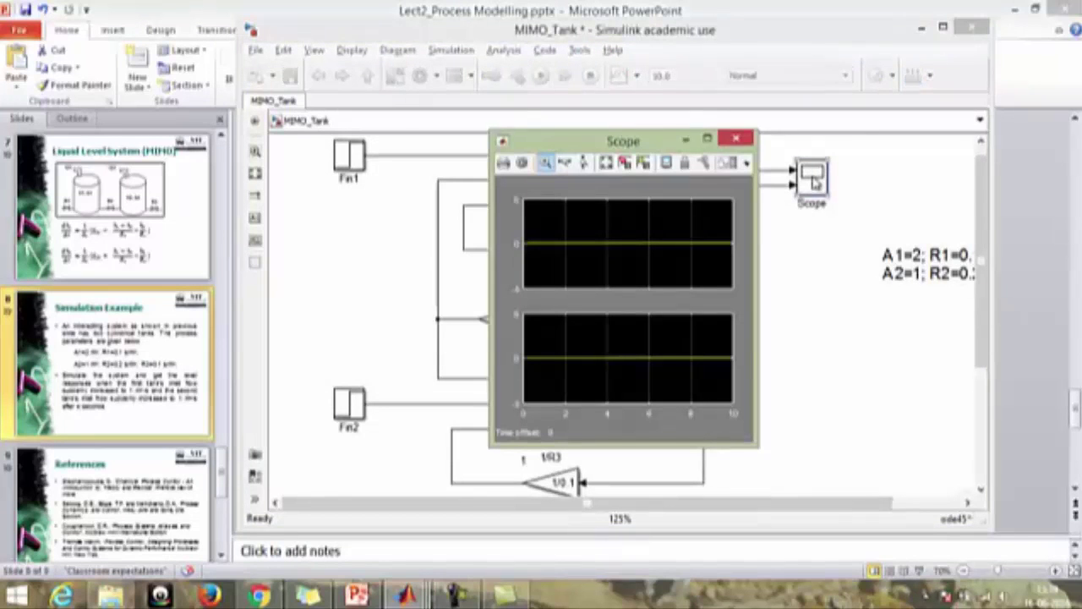
pyautogui.click(606, 161)
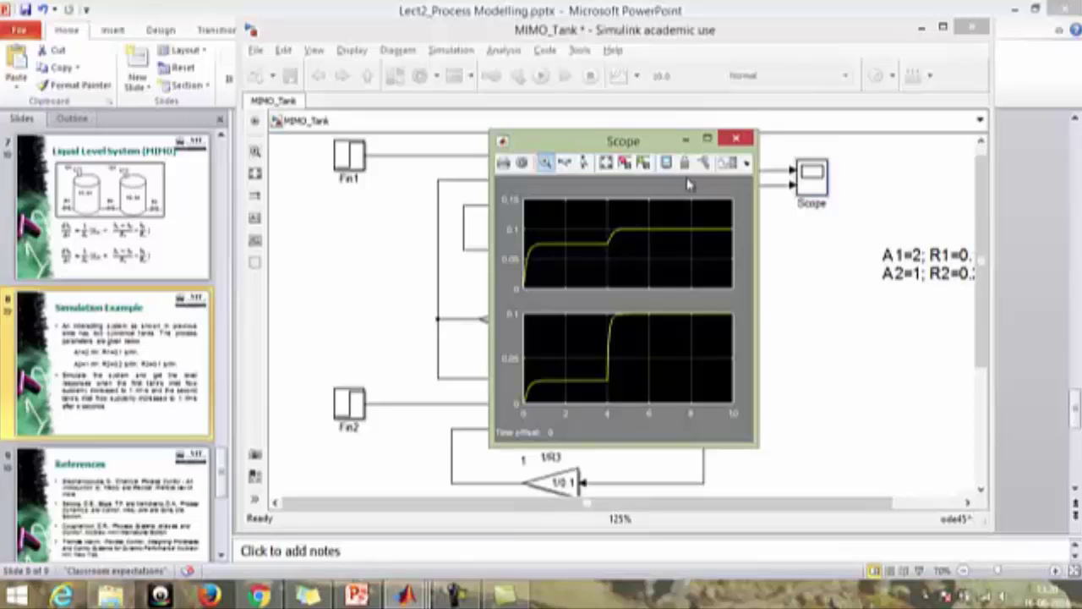
pyautogui.click(736, 142)
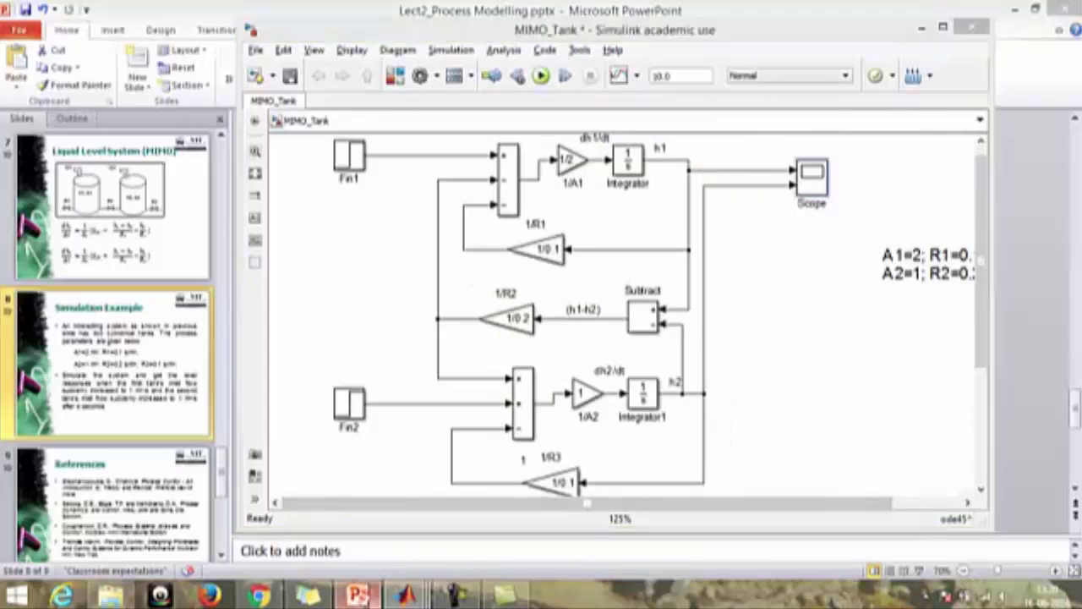
# Switch to MATLAB and open the Differential Equation Editor library with the dee command.
pyautogui.click(357, 596)
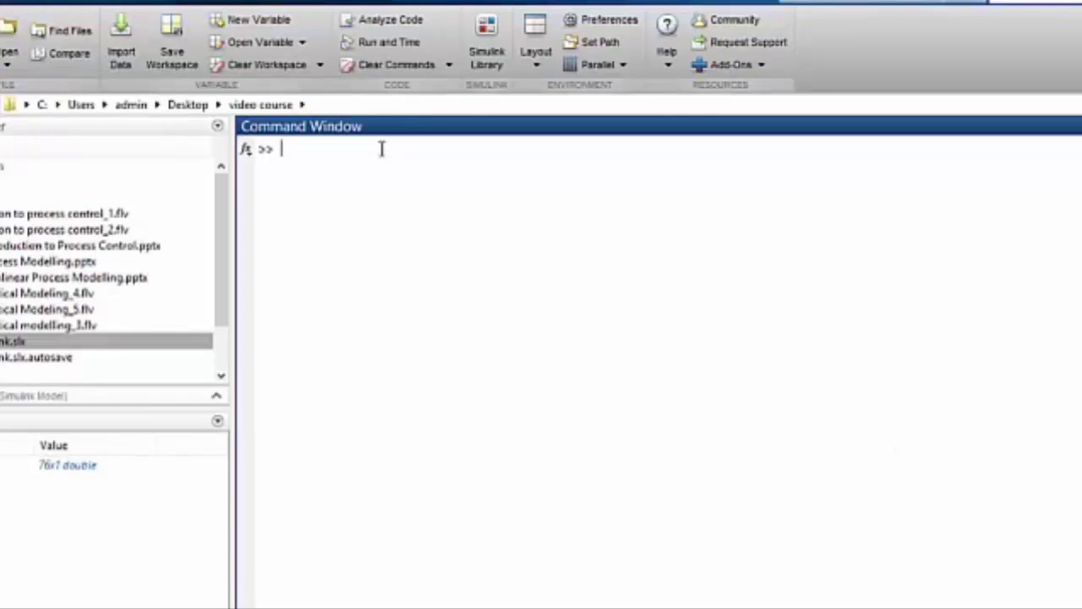
pyautogui.write('dee')
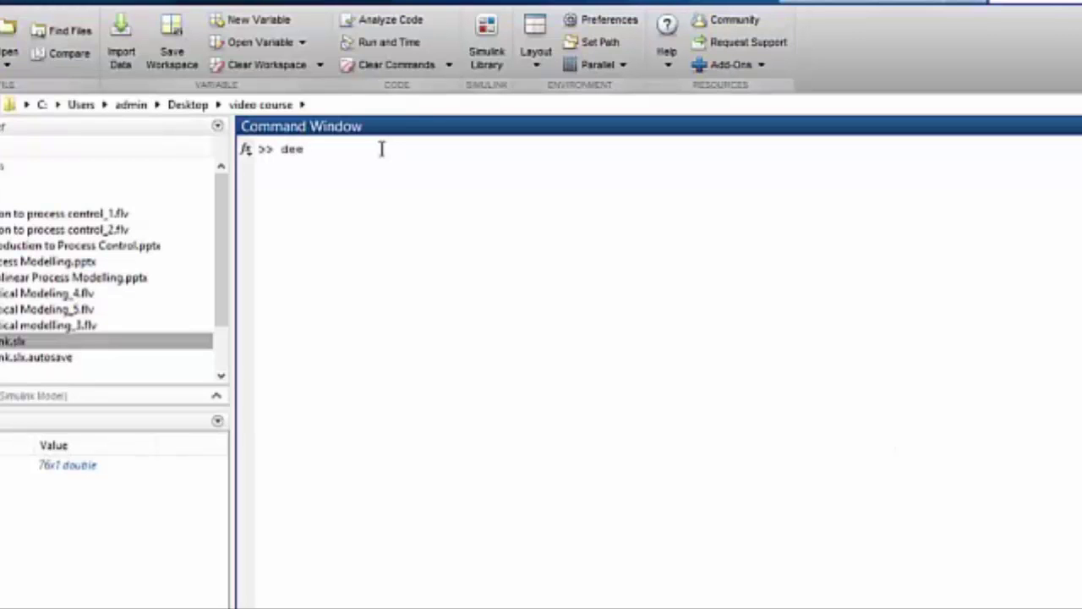
pyautogui.press('Return')
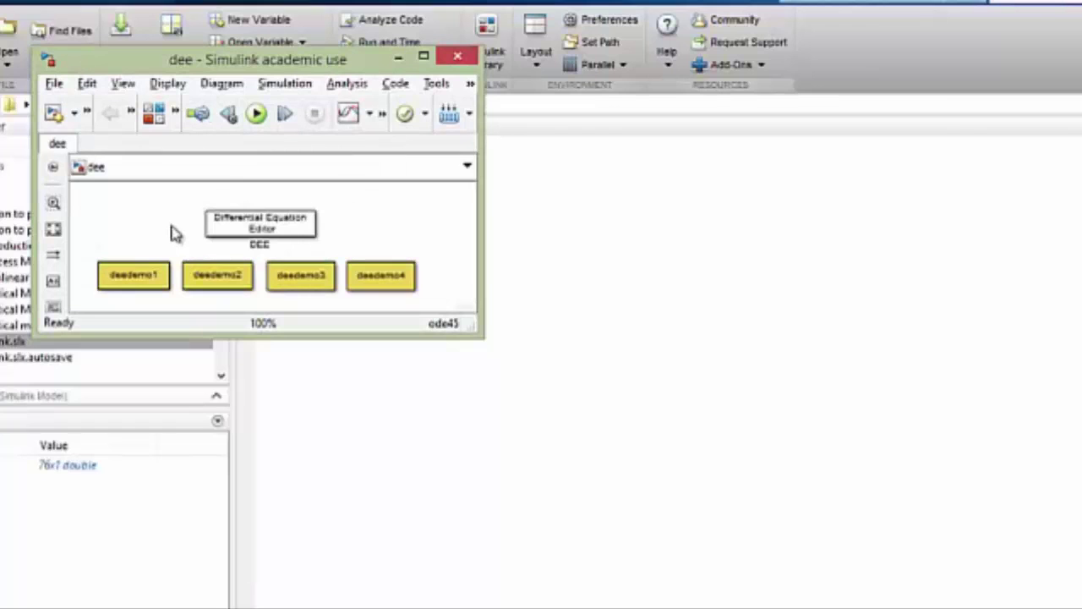
pyautogui.click(257, 235)
pyautogui.click(119, 267)
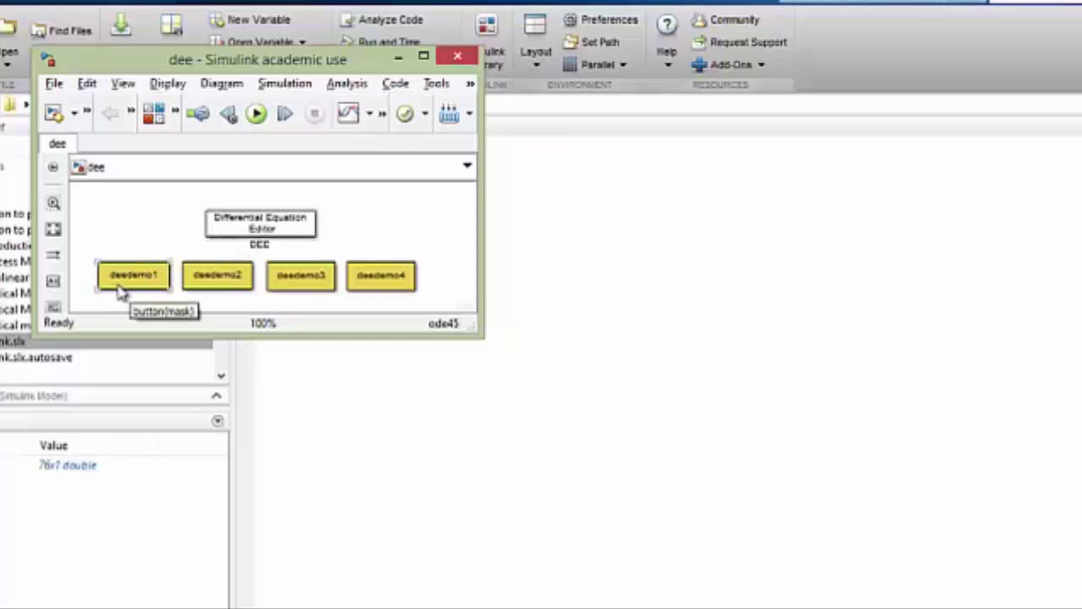
pyautogui.click(269, 283)
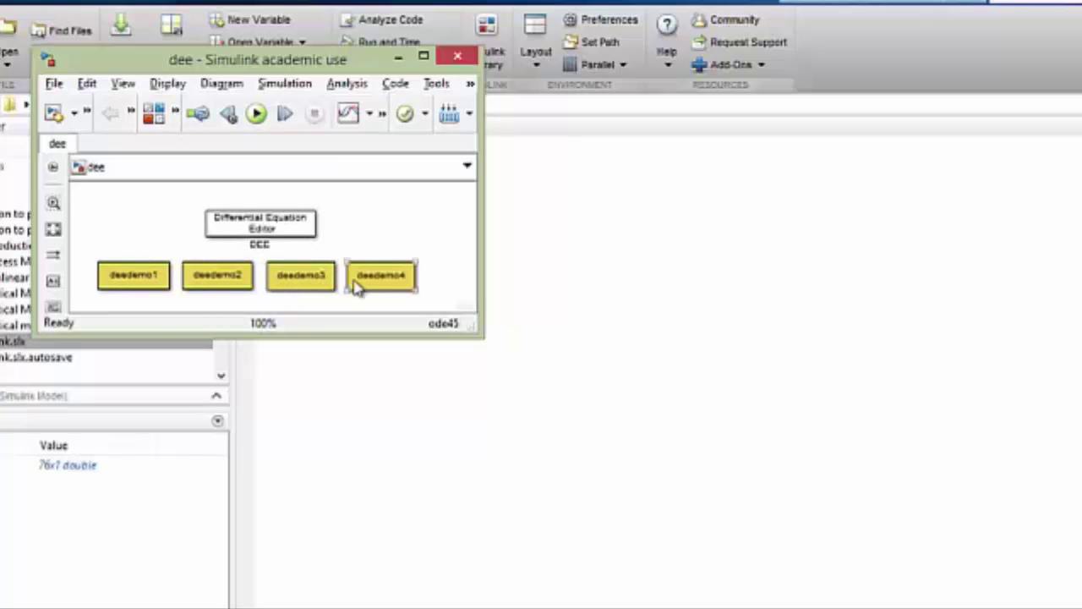
pyautogui.click(272, 230)
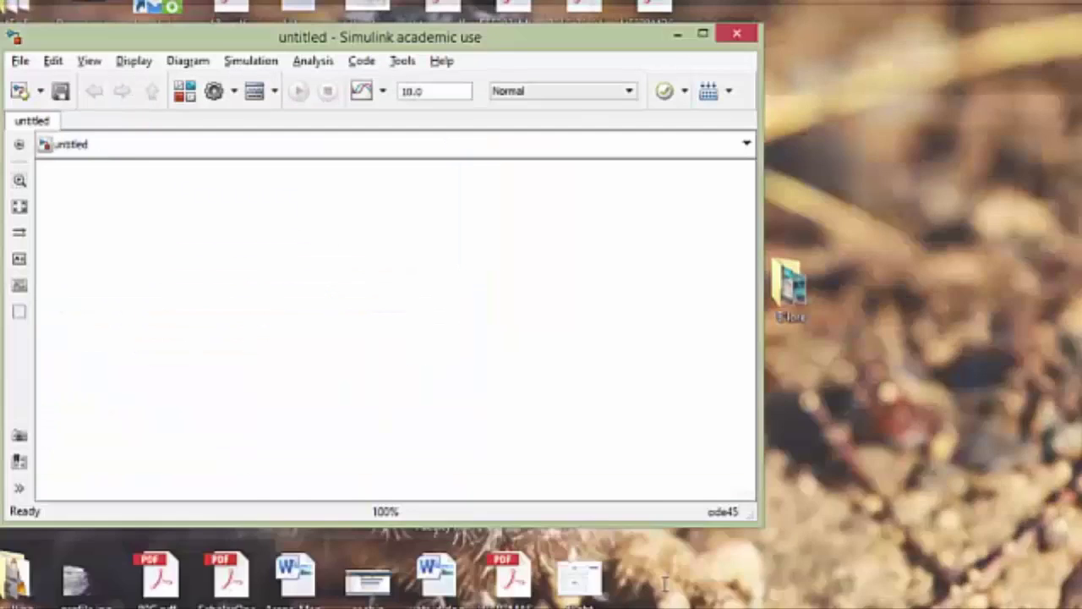
# Arrange the untitled model beside the dee library and copy the Differential Equation Editor block into it.
pyautogui.click(664, 584)
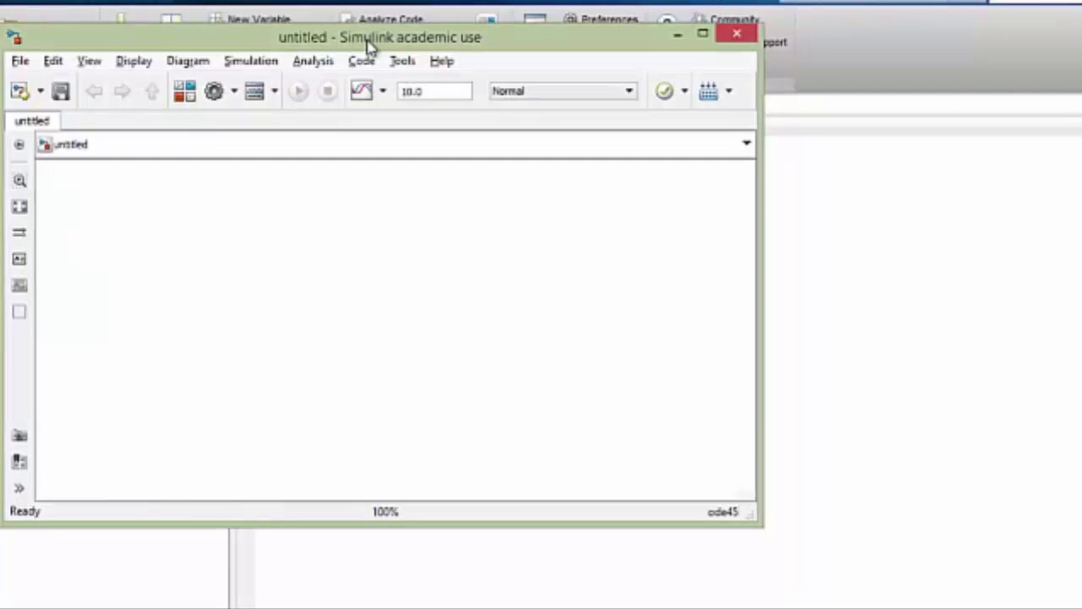
pyautogui.moveTo(370, 36); pyautogui.dragTo(689, 103)
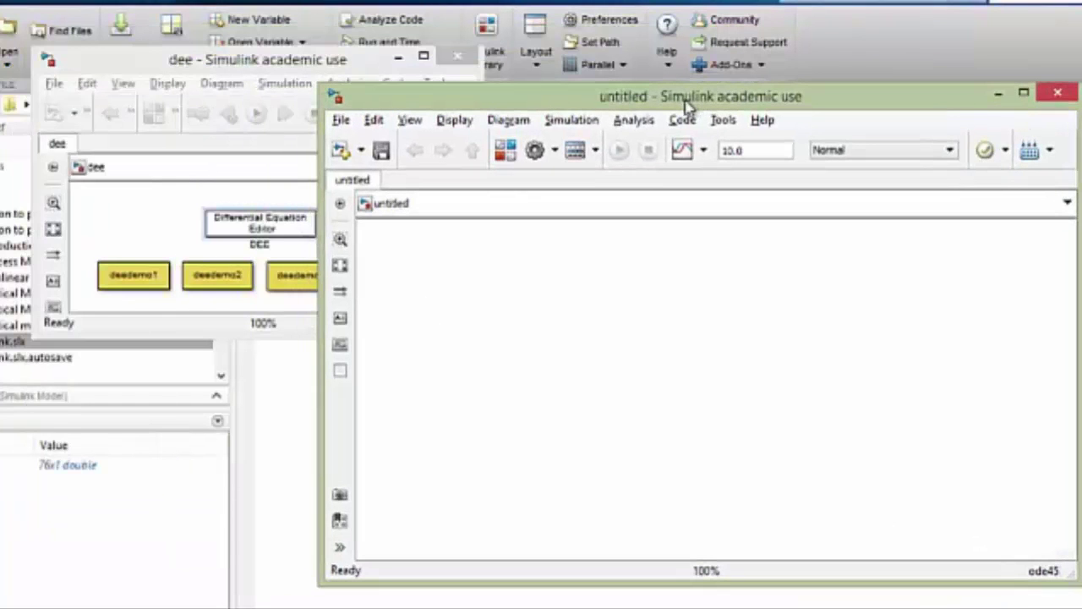
pyautogui.click(230, 226)
pyautogui.moveTo(230, 227); pyautogui.dragTo(662, 343)
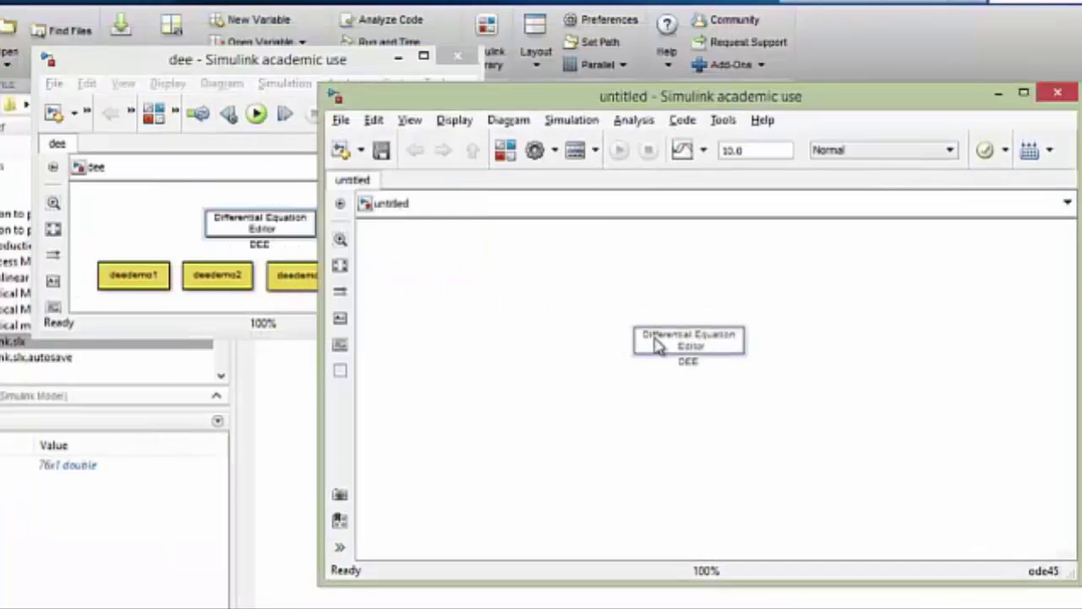
# Open the copied DEE block's parameters and set its number of inputs to 2.
pyautogui.click(697, 354)
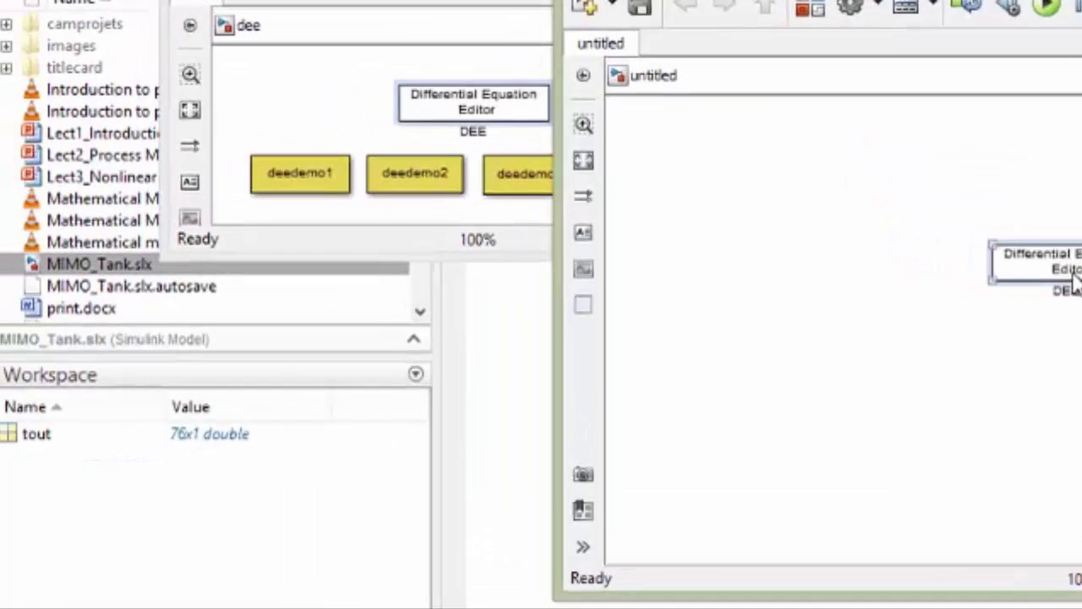
pyautogui.doubleClick(694, 347)
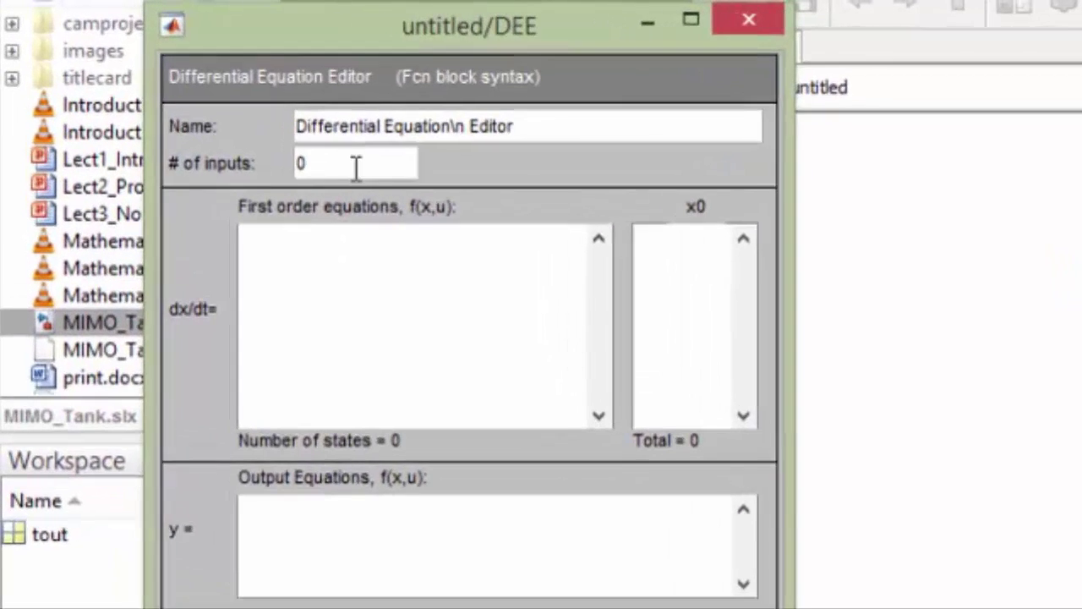
pyautogui.click(356, 167)
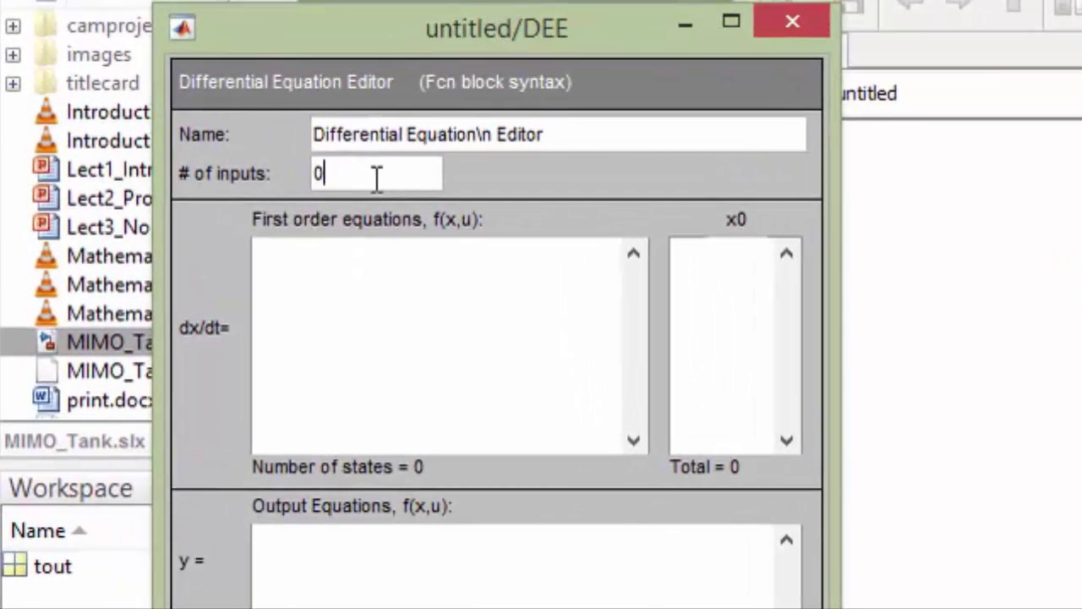
pyautogui.press('BackSpace')
pyautogui.write('2')
# Enter the first tank's equation as (u(1)-(x(1)-x(2))/0.2-x(1)/0.1)/2 with initial condition 0.
pyautogui.click(334, 268)
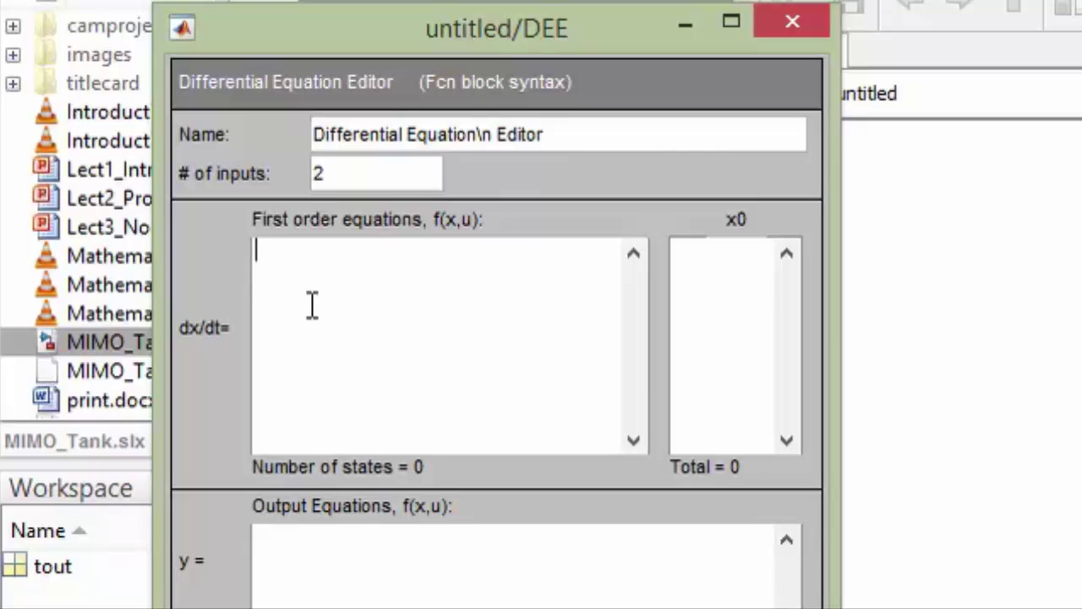
pyautogui.write('(u(1)-')
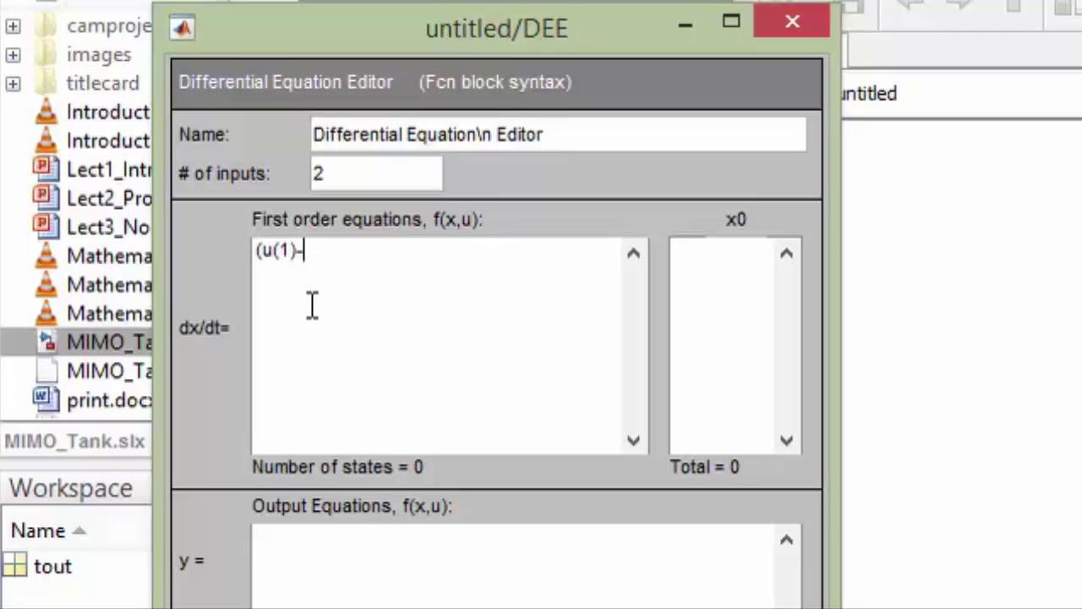
pyautogui.write('(x(1)')
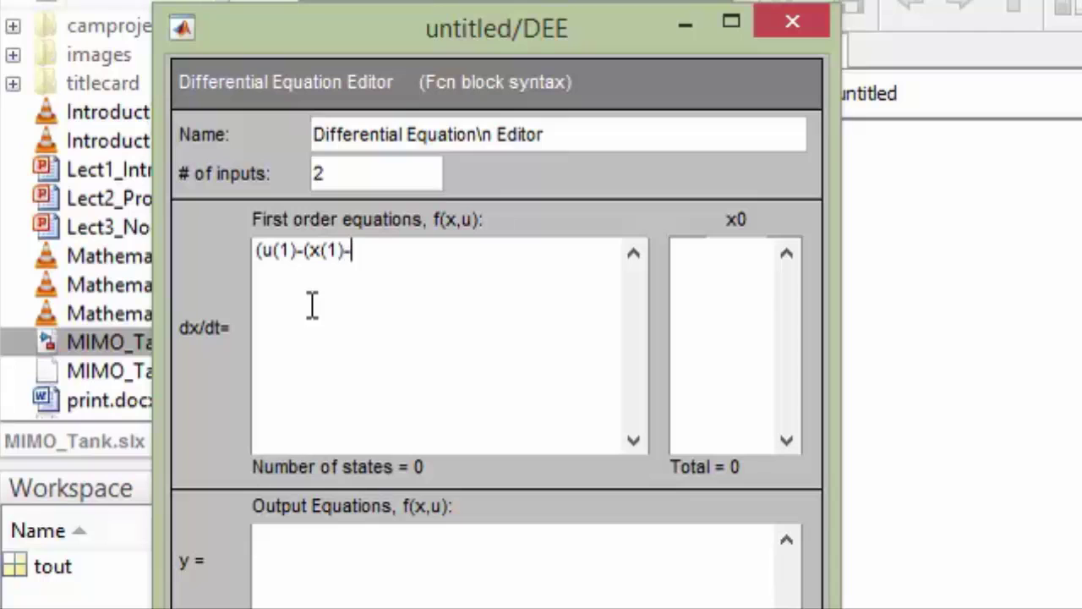
pyautogui.write('-x(2))/0.2')
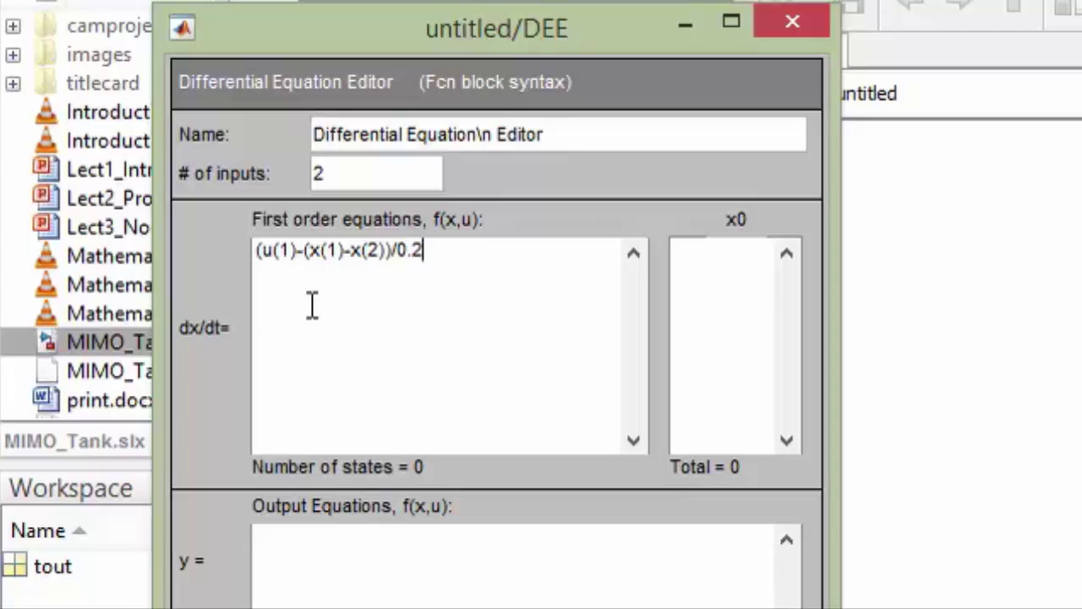
pyautogui.write('-x(1)/0.1')
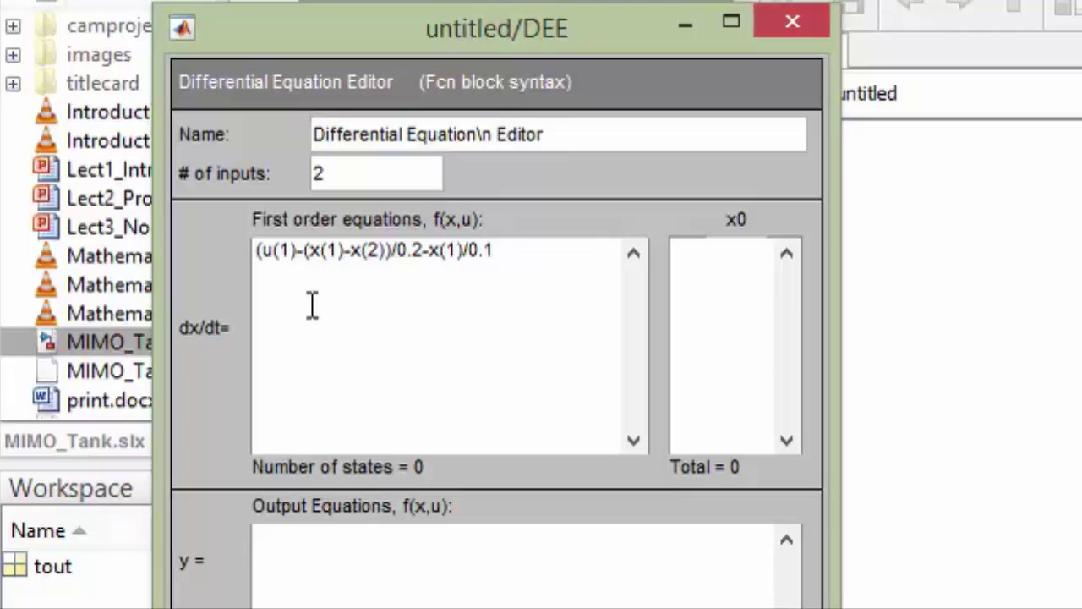
pyautogui.write(')/2')
pyautogui.click(722, 263)
pyautogui.write('0')
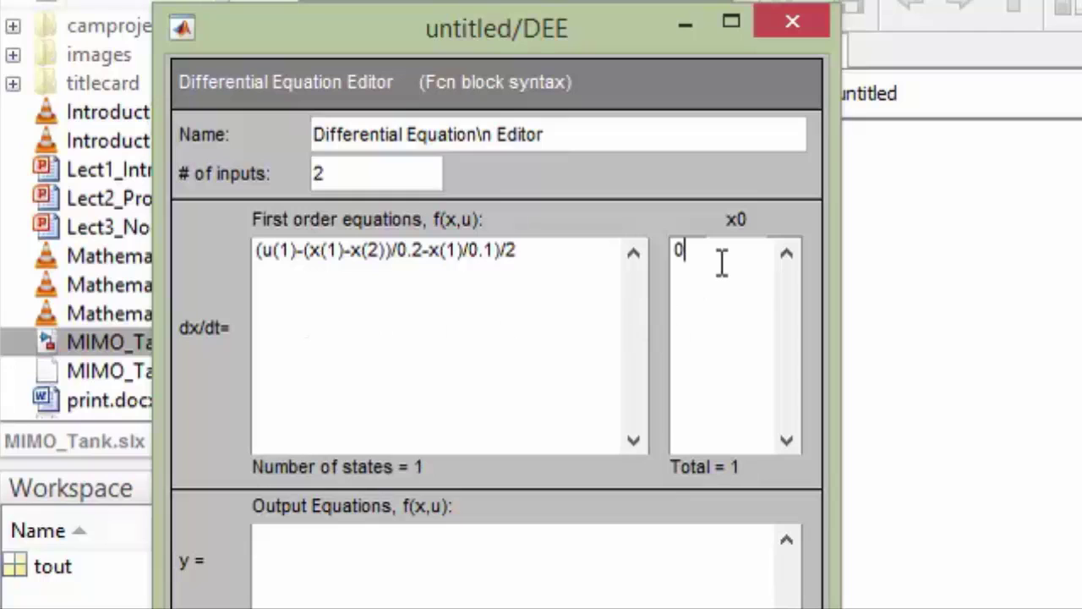
# Add the second tank's equation as (u(2)+(x(1)-x(2))/0.2-x(2)/0.1)/1 with initial condition 0.
pyautogui.click(320, 278)
pyautogui.press('Return')
pyautogui.write('u(2)')
pyautogui.write('+(x(1)-x(2)')
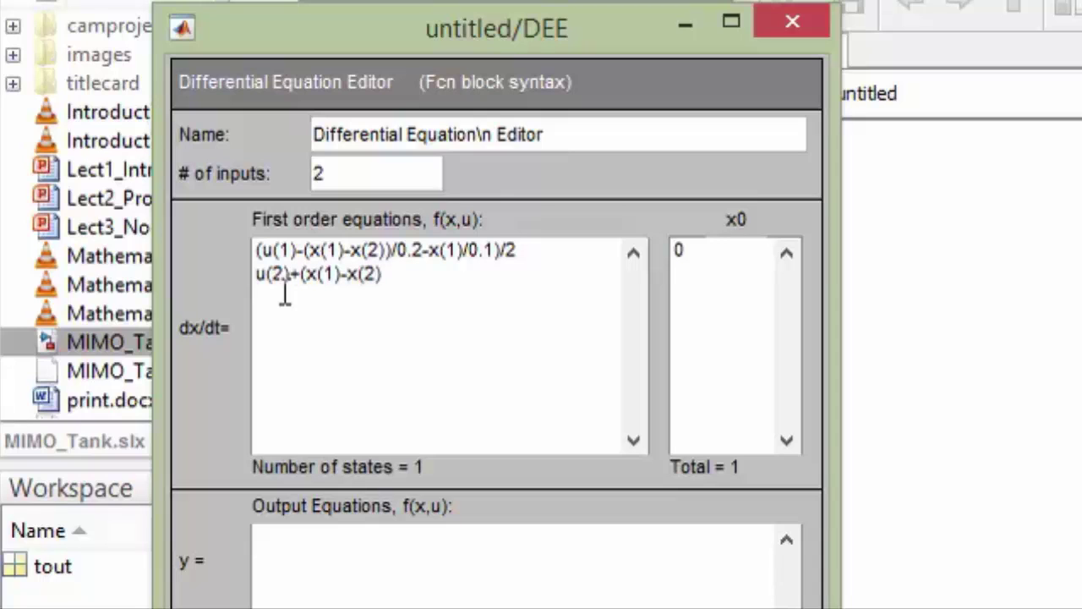
pyautogui.write('))/0.2-x(2)')
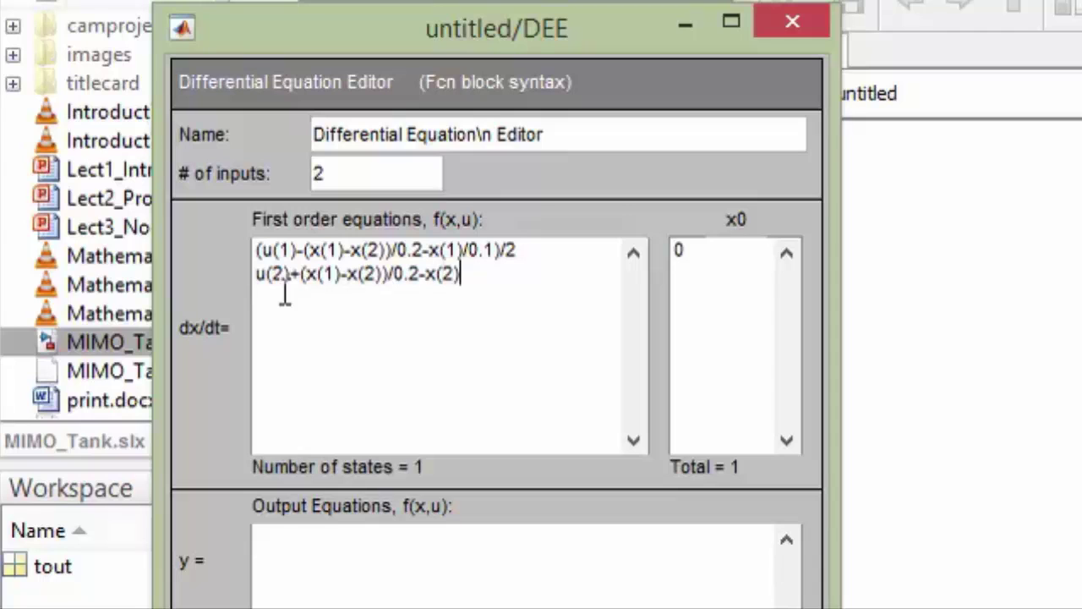
pyautogui.write('/0.1')
pyautogui.click(255, 274)
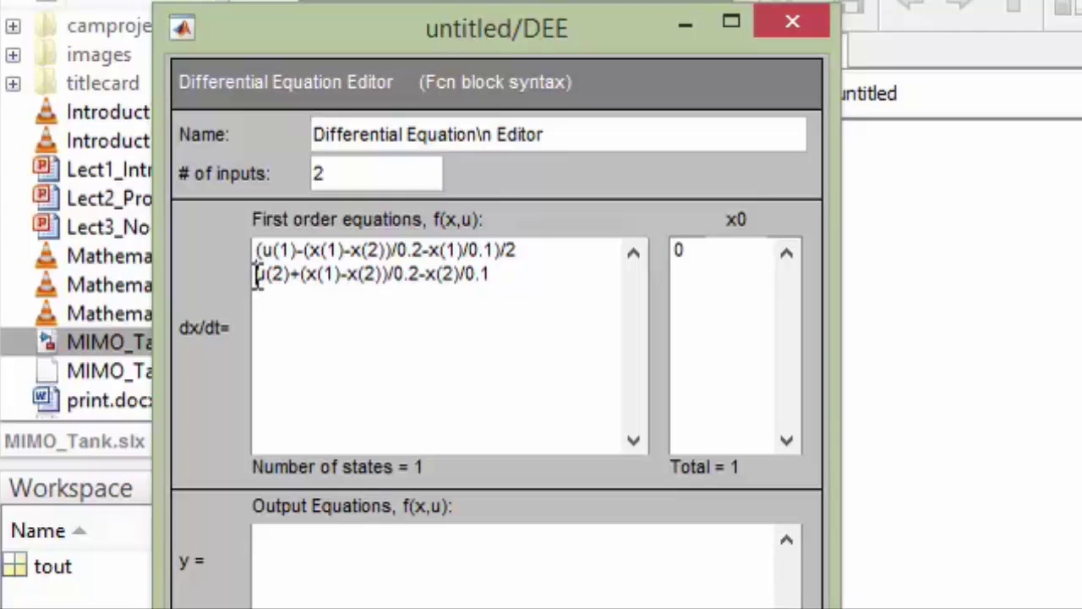
pyautogui.write('(')
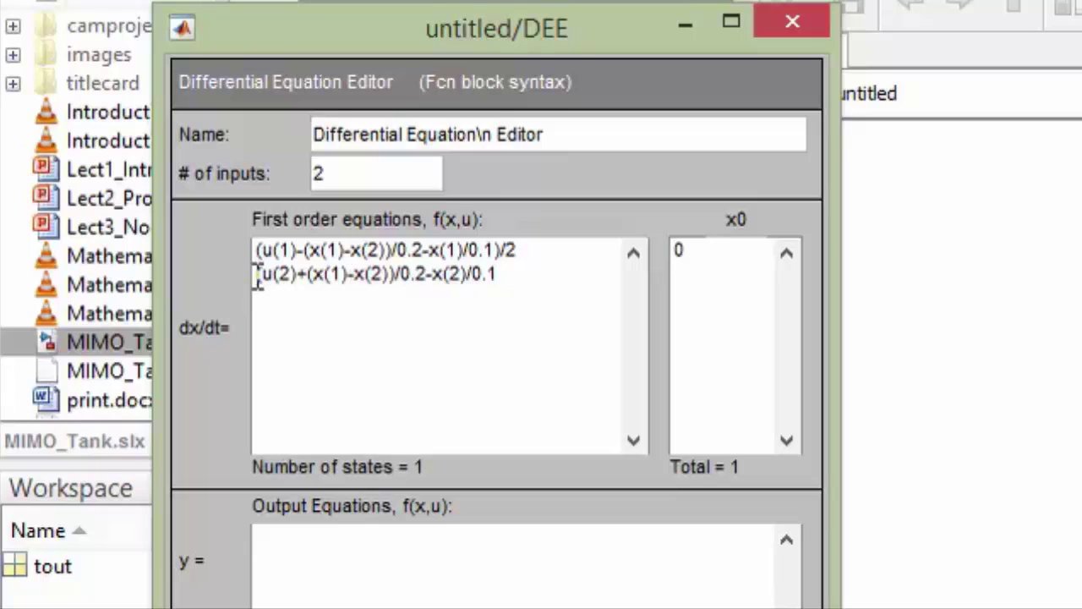
pyautogui.press('End')
pyautogui.write(')/1')
pyautogui.click(705, 273)
pyautogui.press('Return')
pyautogui.write('0')
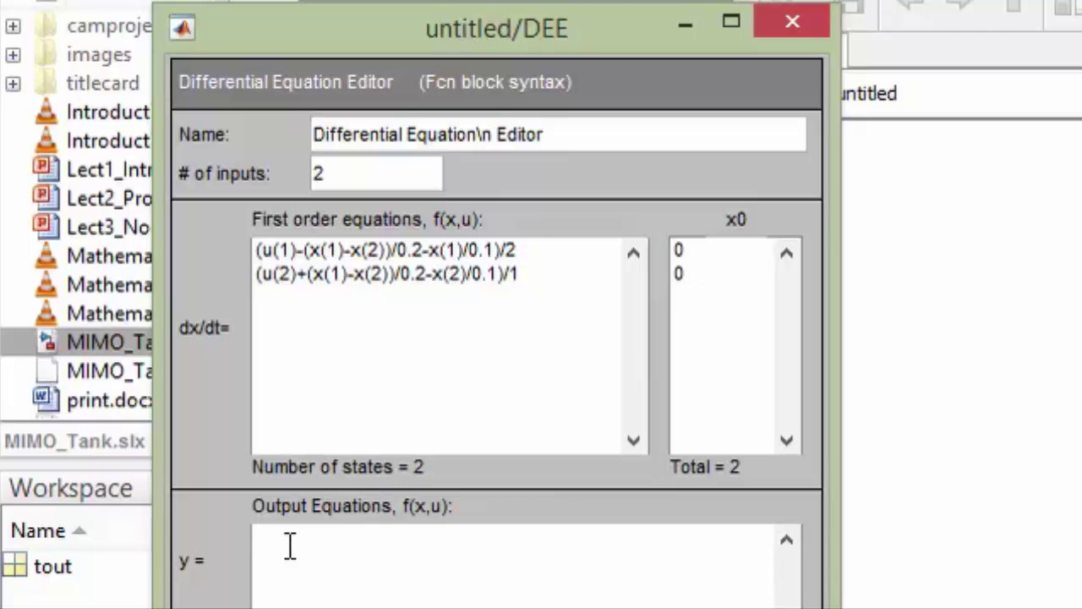
# Define the DEE block's output equations as x(1) and x(2) on separate lines.
pyautogui.write('x(1)')
pyautogui.press('Return')
pyautogui.write('x(2)')
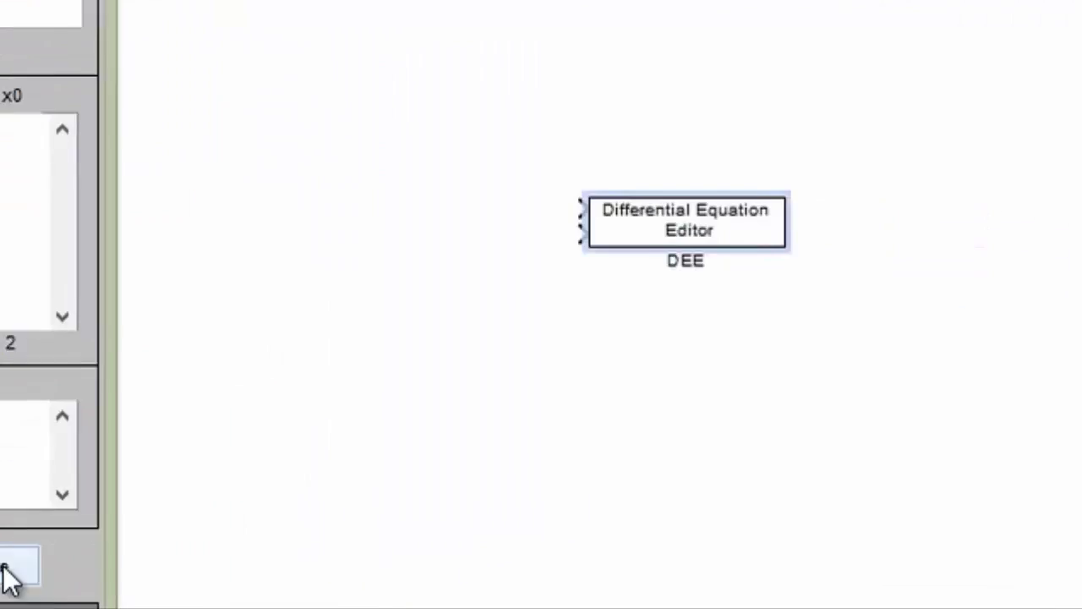
# Finish editing the DEE block and return to its model.
pyautogui.click(8, 580)
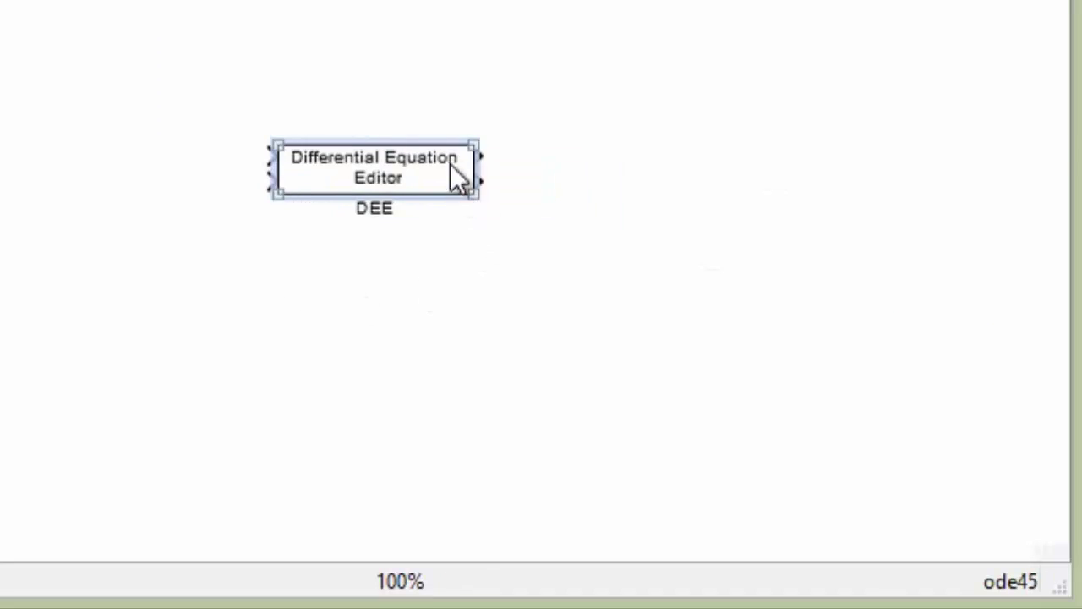
pyautogui.click(486, 251)
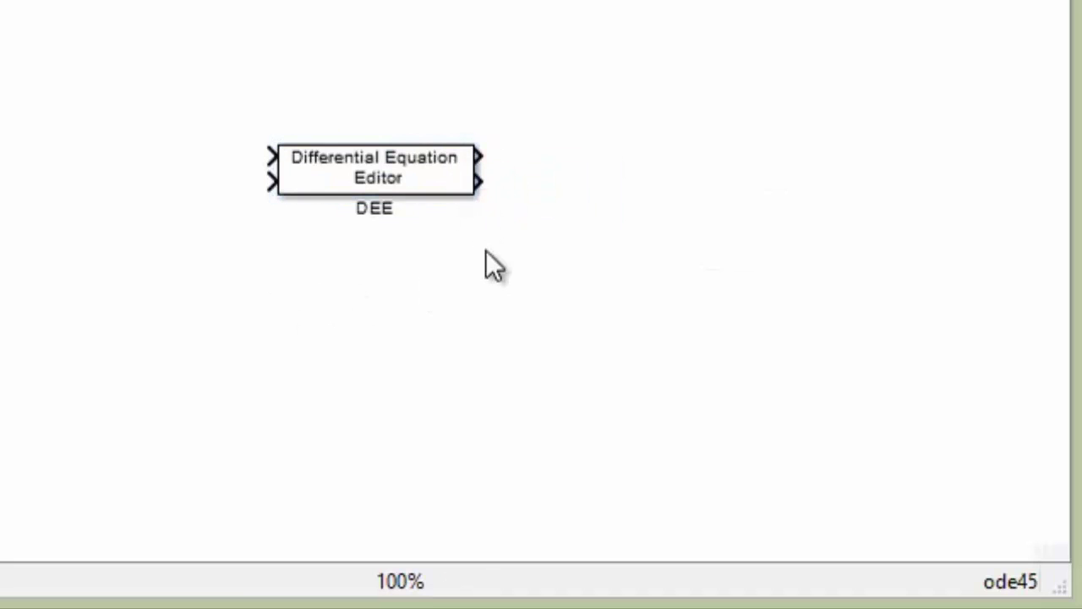
pyautogui.click(459, 190)
# Add two Step blocks from the Simulink Sources library to the model containing the DEE block.
pyautogui.click(42, 178)
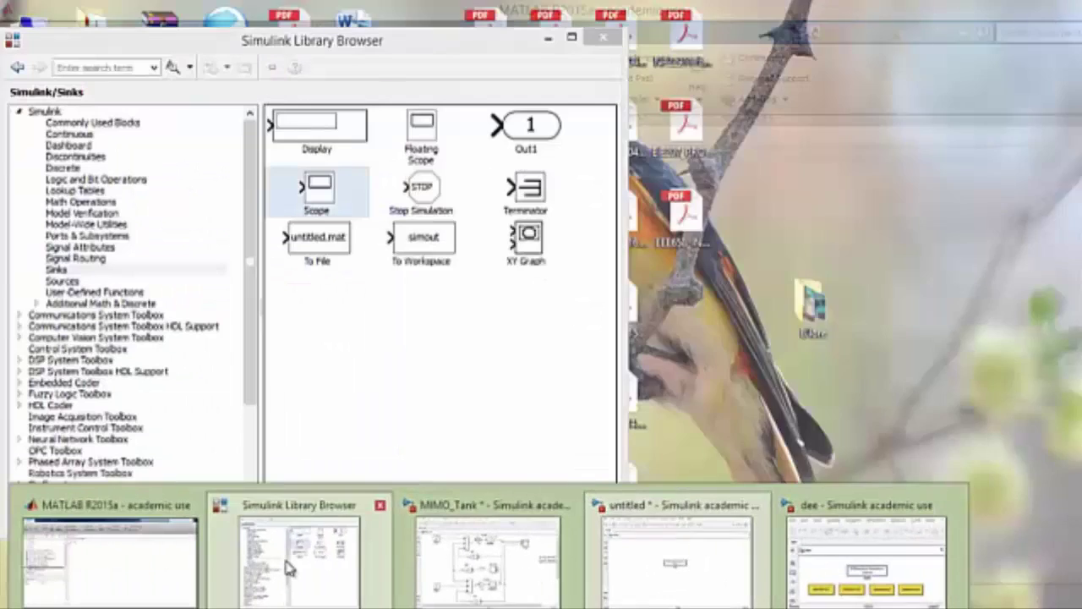
pyautogui.click(288, 569)
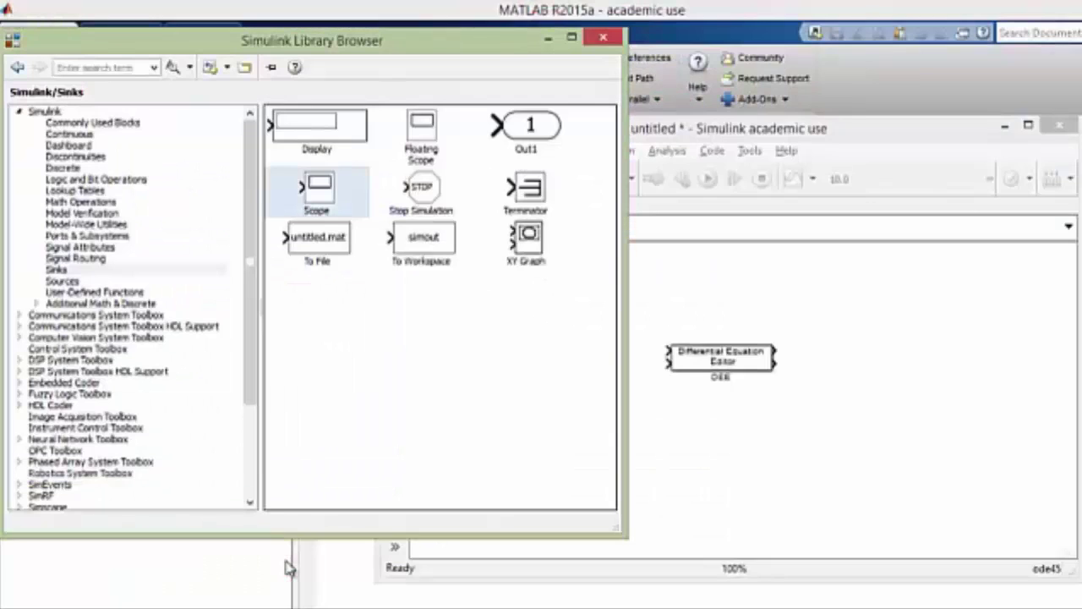
pyautogui.click(68, 280)
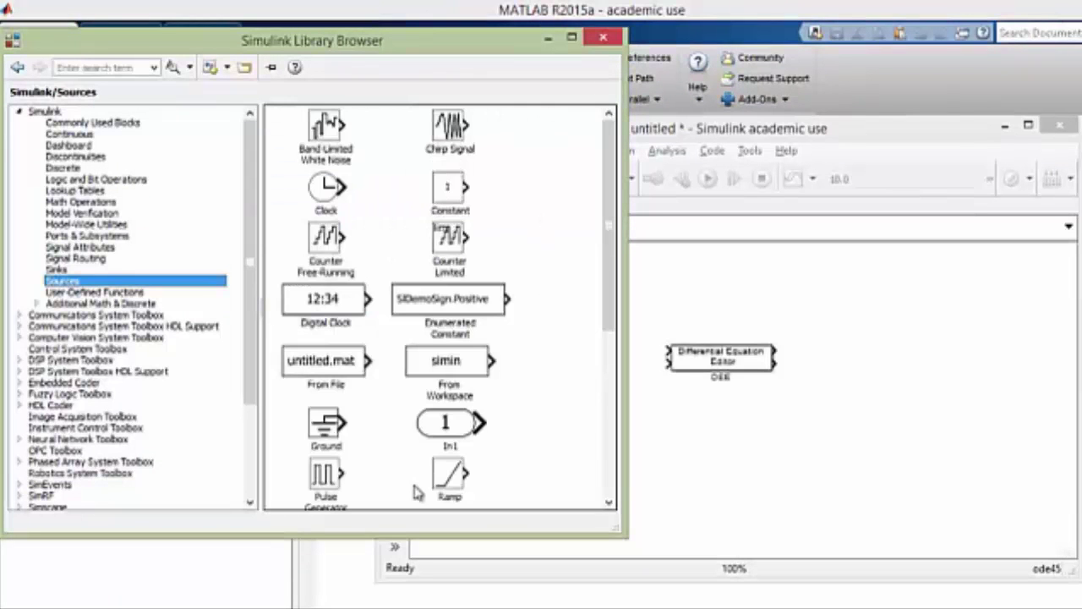
pyautogui.click(609, 502)
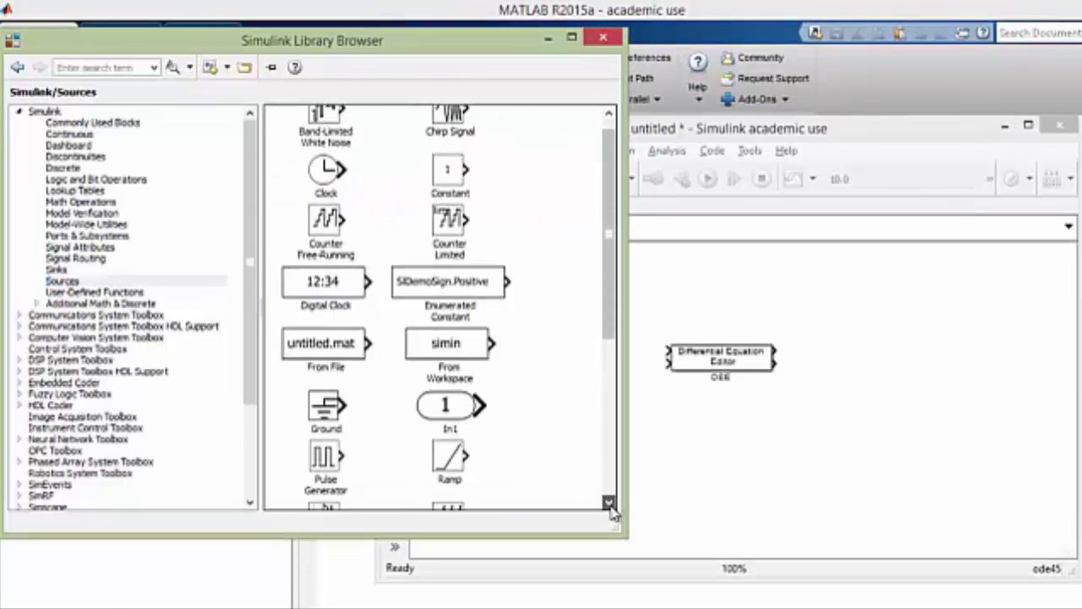
pyautogui.click(609, 502)
pyautogui.scroll(-10, 611, 506)
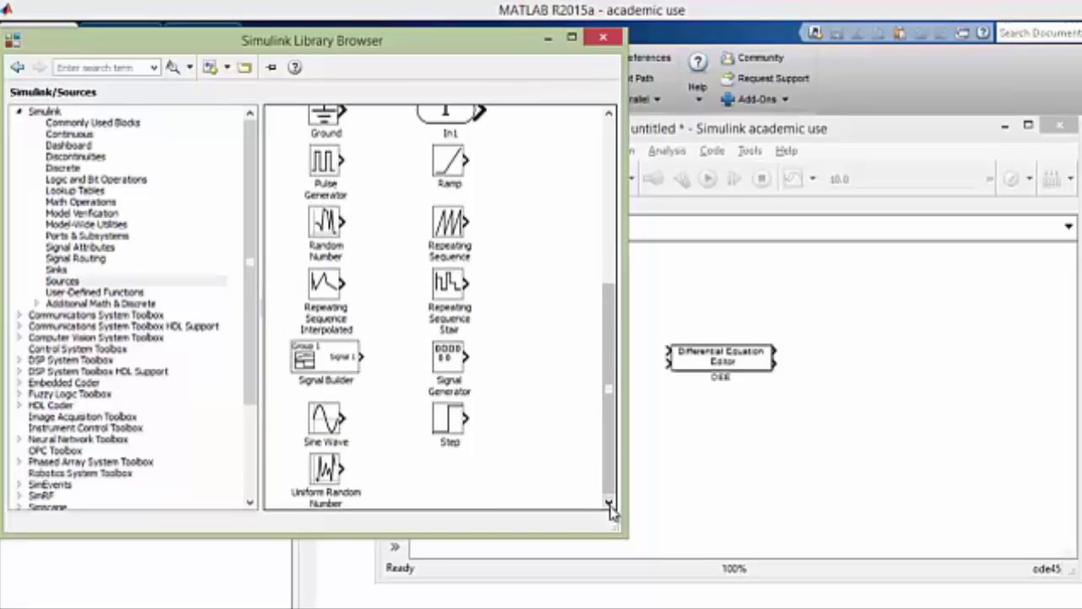
pyautogui.moveTo(449, 429); pyautogui.dragTo(692, 435)
pyautogui.click(372, 433)
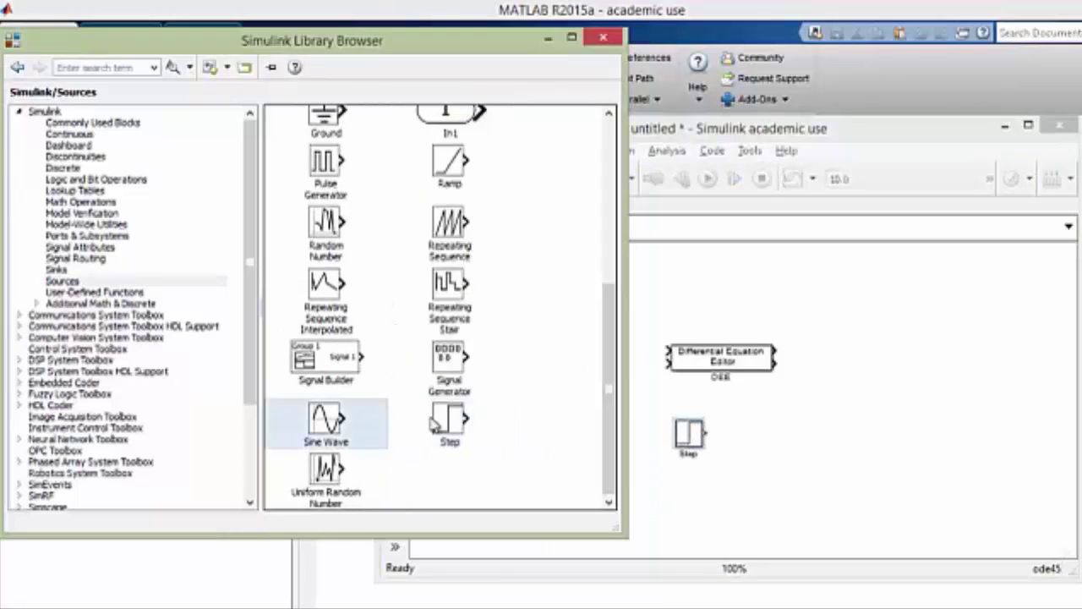
pyautogui.moveTo(421, 427); pyautogui.dragTo(678, 471)
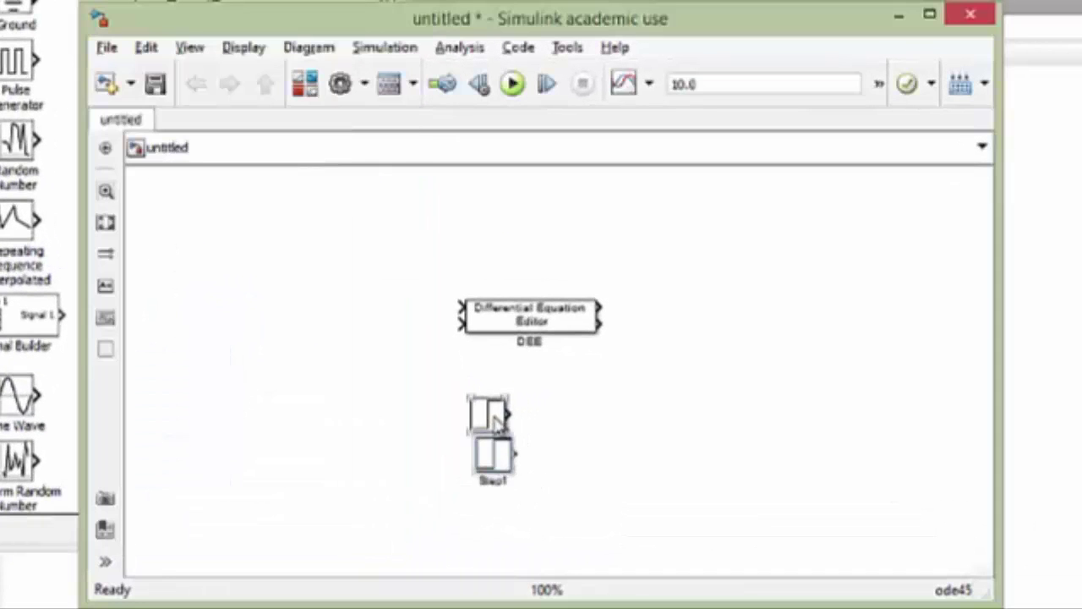
# Place the two Step blocks one above the other before the DEE block and connect each to one of its inputs.
pyautogui.click(658, 436)
pyautogui.moveTo(473, 416); pyautogui.dragTo(460, 309)
pyautogui.moveTo(496, 452)
pyautogui.mouseDown()
pyautogui.moveTo(387, 362)
pyautogui.moveTo(521, 326)
pyautogui.mouseUp()
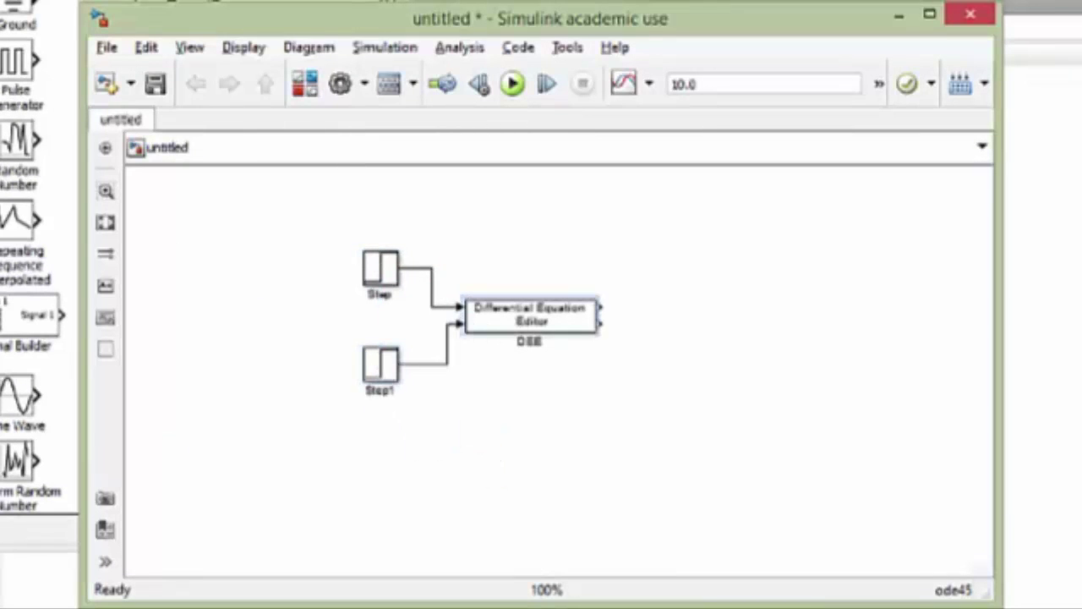
# Add a Scope block from the Sinks library beside the DEE block's outputs and set its number of axes to 2.
pyautogui.moveTo(34, 100); pyautogui.dragTo(679, 258)
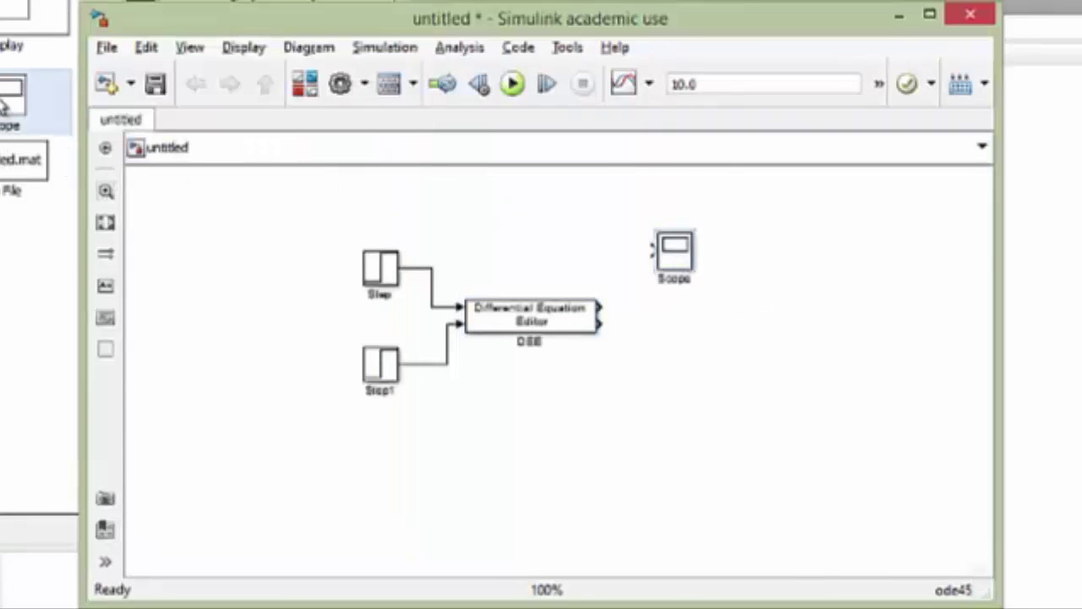
pyautogui.moveTo(685, 258); pyautogui.dragTo(716, 318)
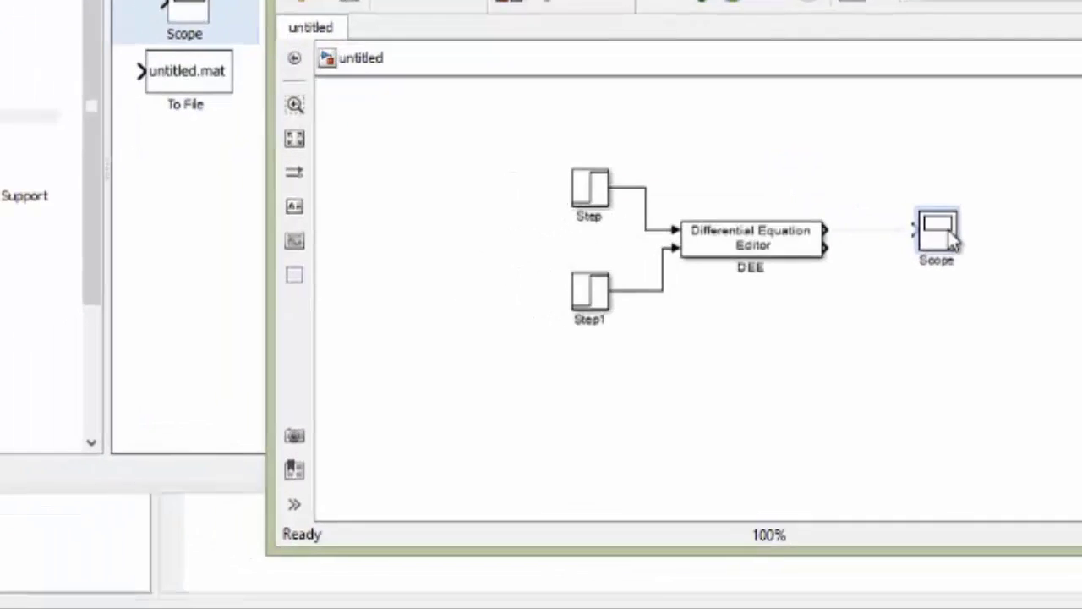
pyautogui.doubleClick(954, 243)
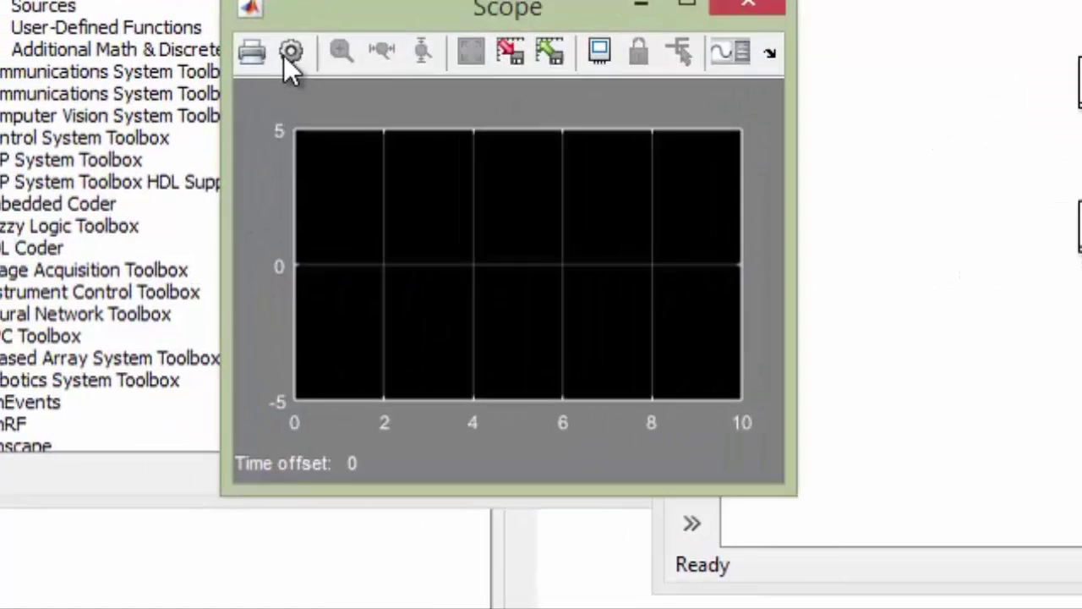
pyautogui.click(48, 147)
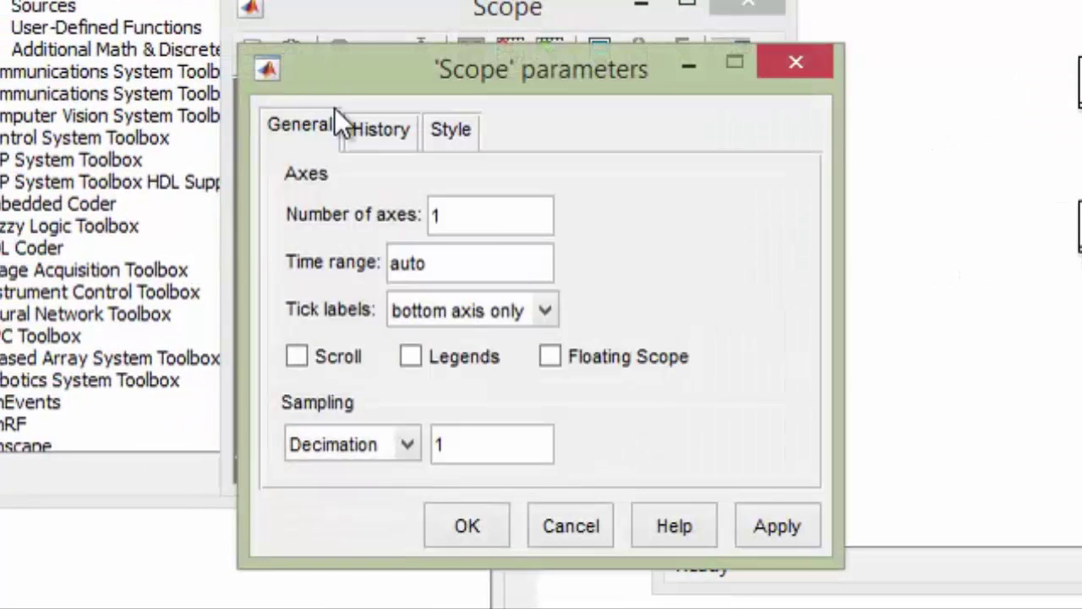
pyautogui.moveTo(499, 230); pyautogui.dragTo(401, 226)
pyautogui.write('2')
pyautogui.click(772, 525)
pyautogui.click(499, 517)
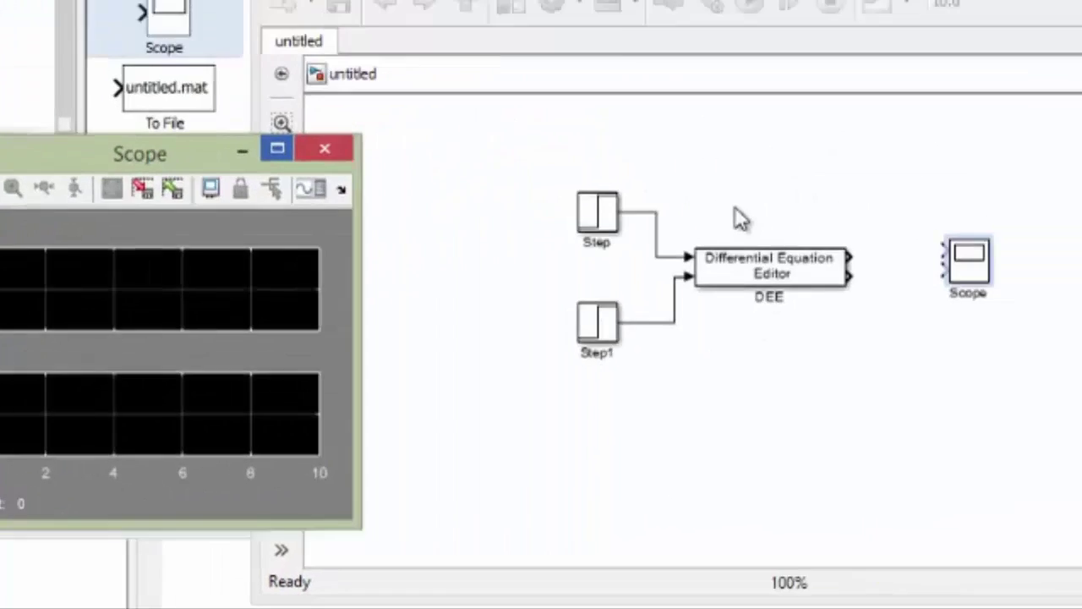
# Connect the DEE block's two outputs to the two Scope inputs.
pyautogui.click(803, 282)
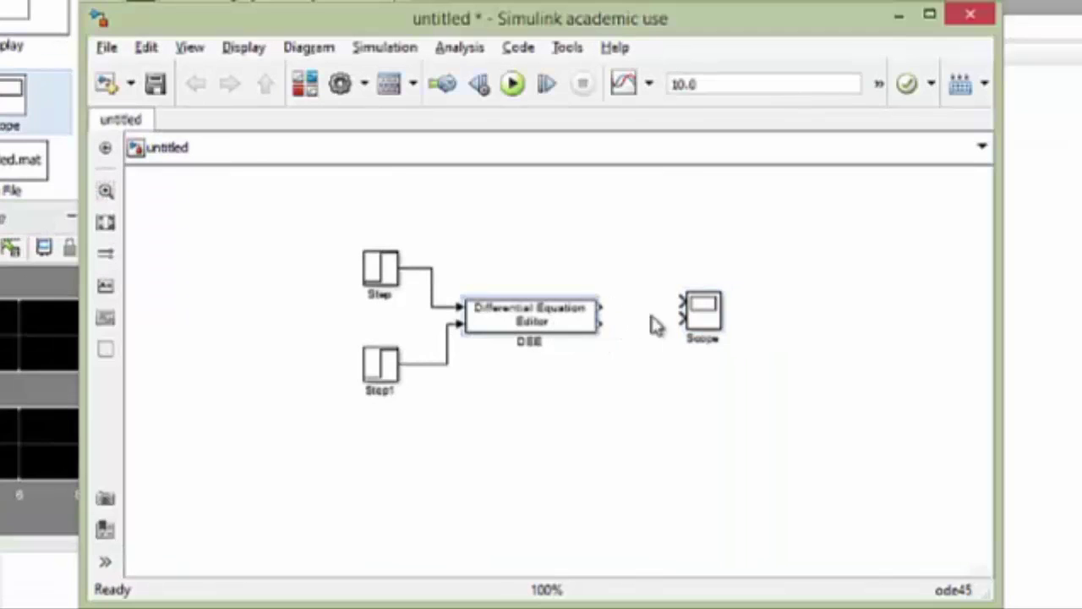
pyautogui.keyDown('ctrl'); pyautogui.click(706, 310); pyautogui.keyUp('ctrl')
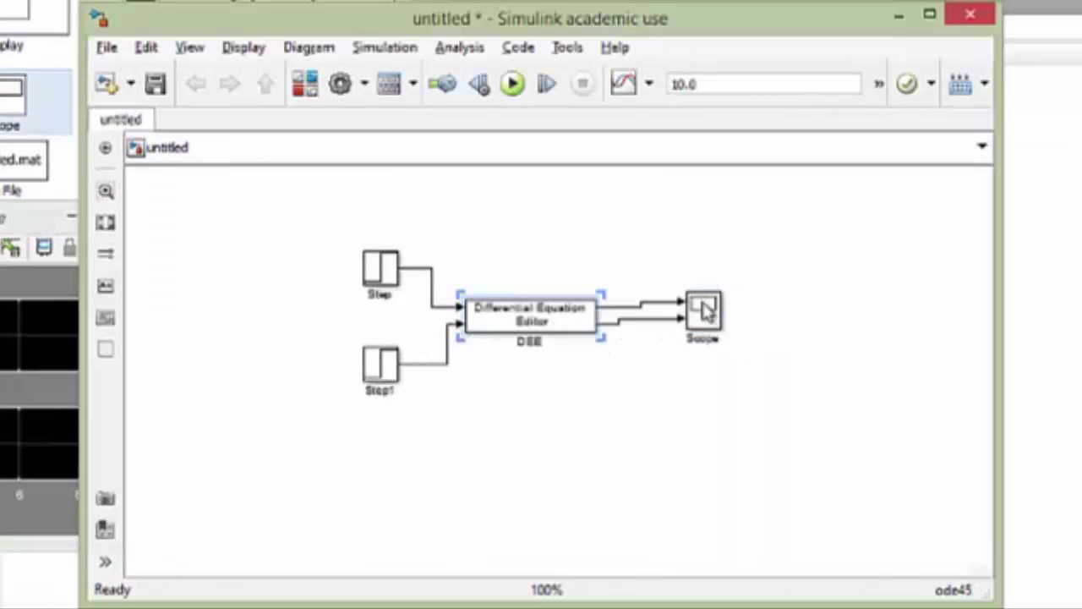
pyautogui.click(523, 408)
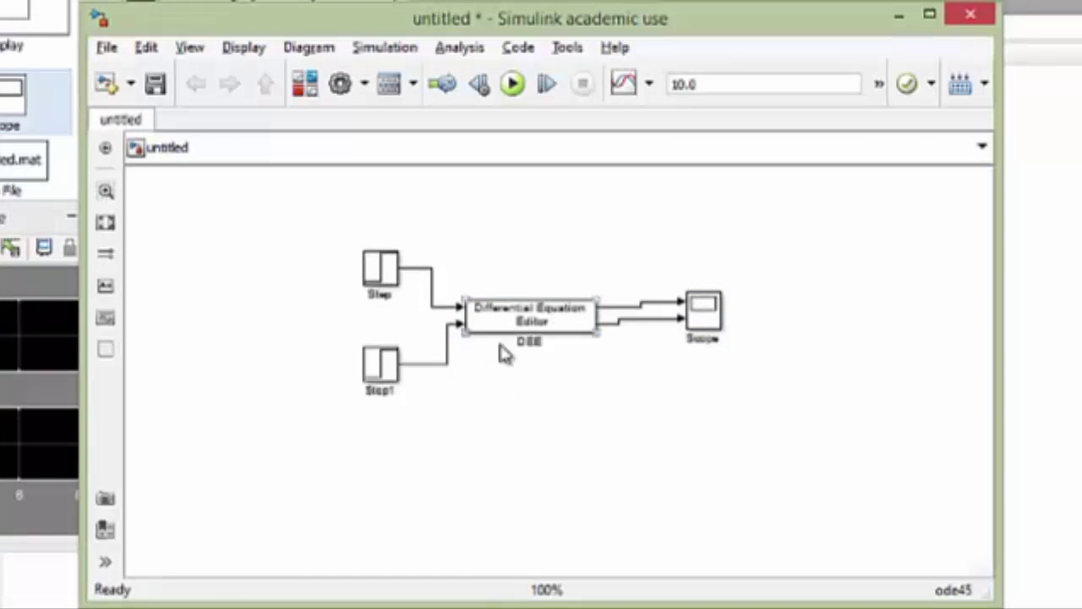
# Set the step time of the upper Step block to 0.
pyautogui.doubleClick(382, 279)
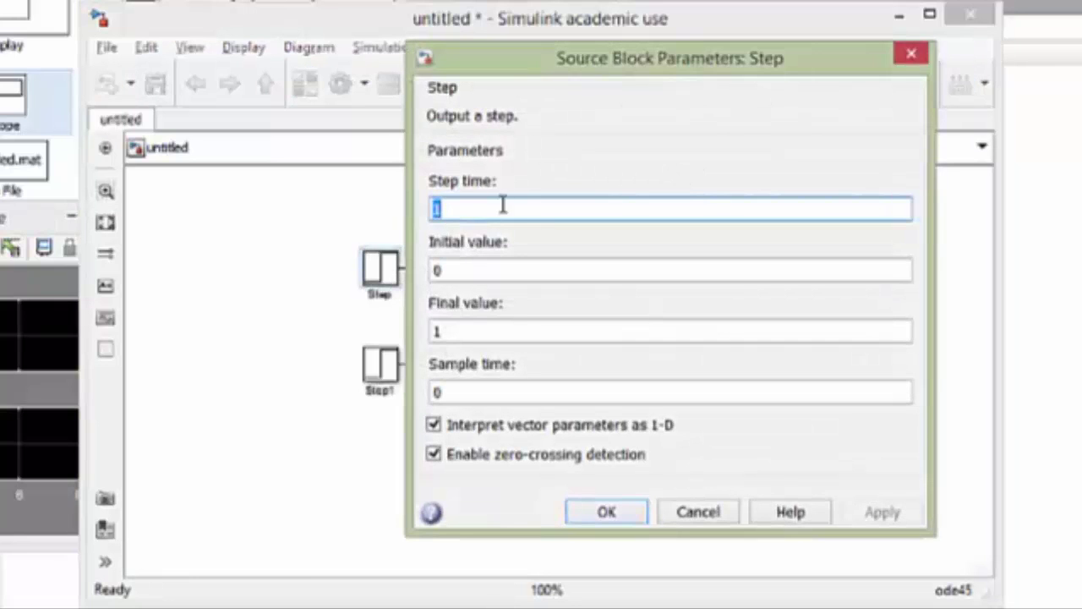
pyautogui.write('0')
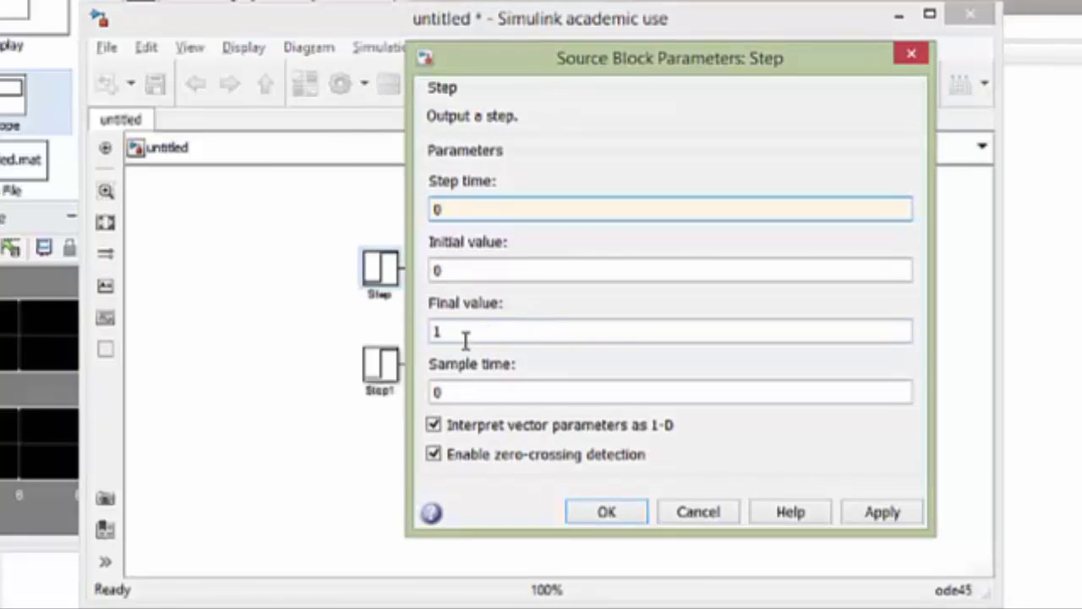
pyautogui.click(630, 517)
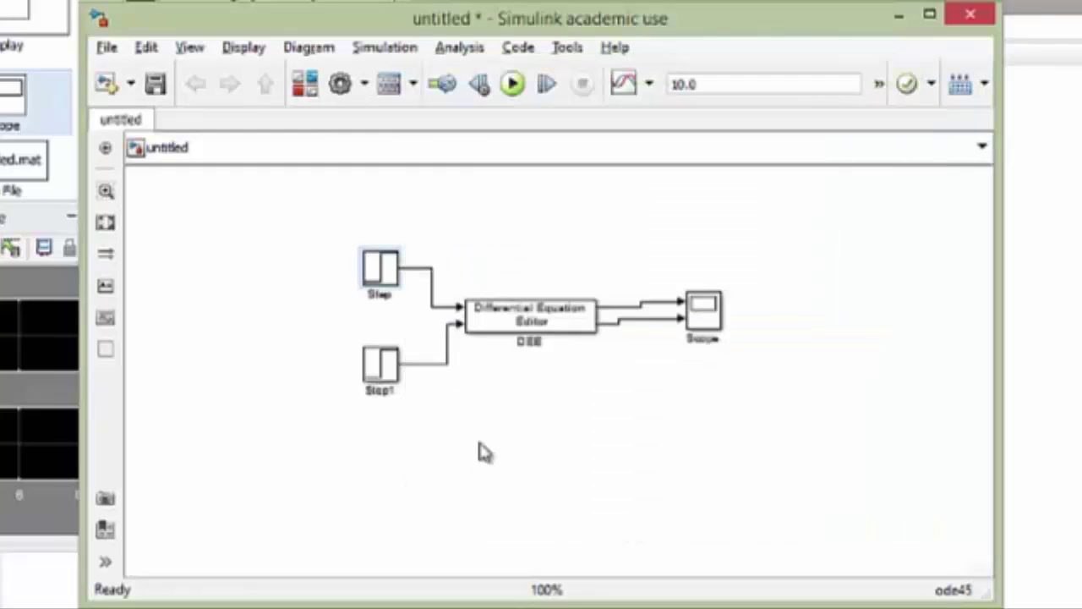
# Set the step time of the lower Step block, Step1, to 4.
pyautogui.doubleClick(382, 366)
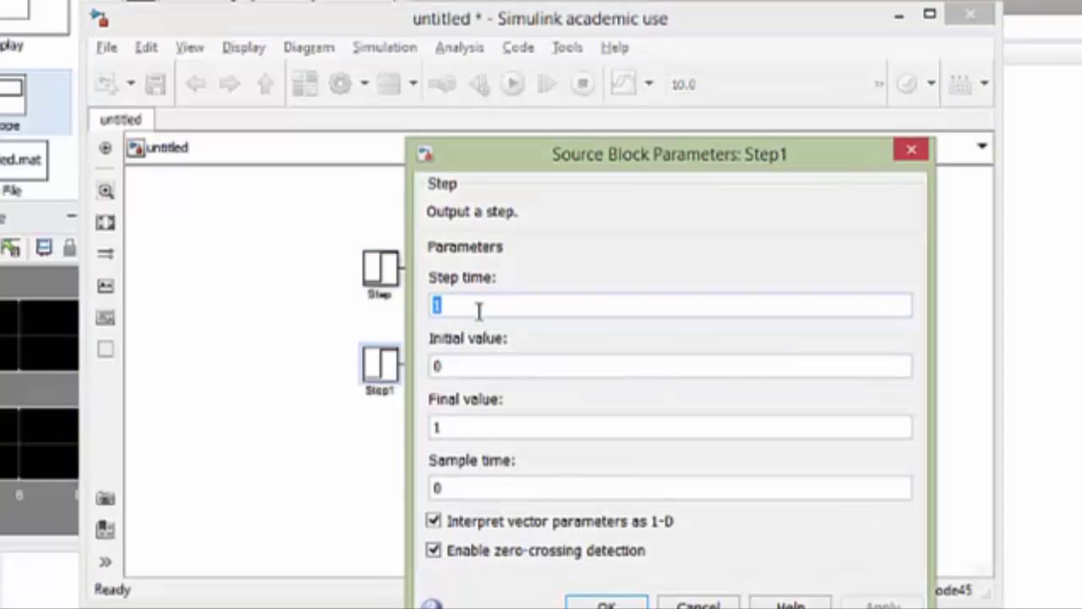
pyautogui.write('4')
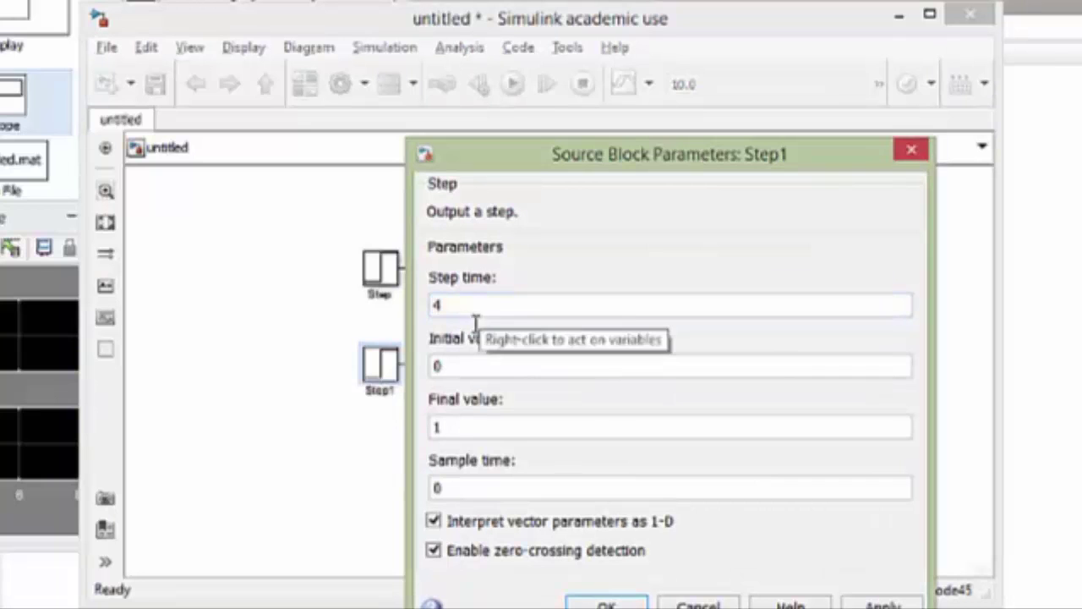
pyautogui.click(884, 604)
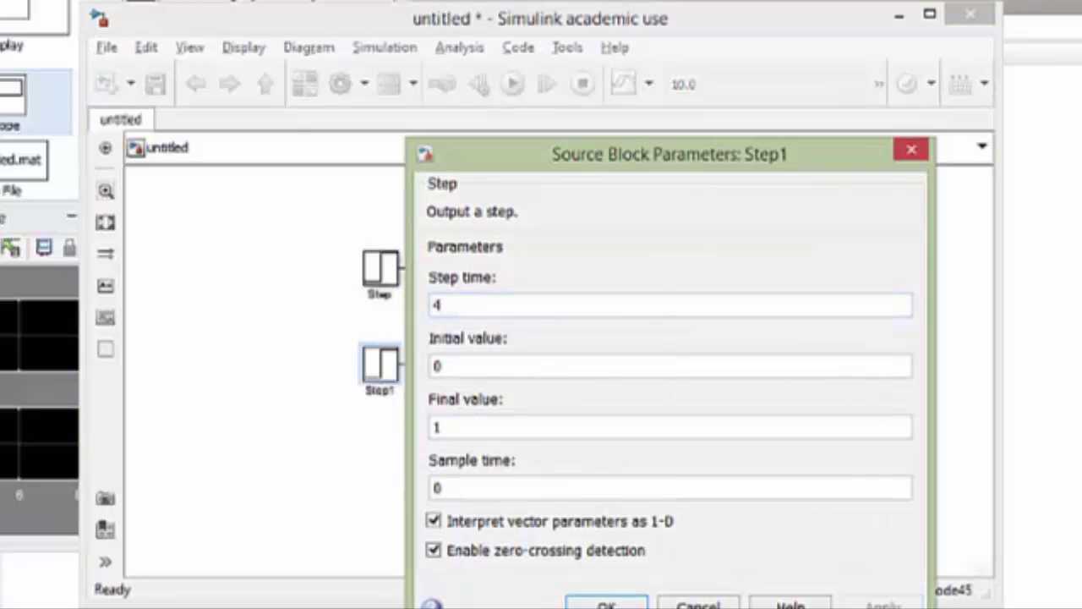
pyautogui.click(606, 604)
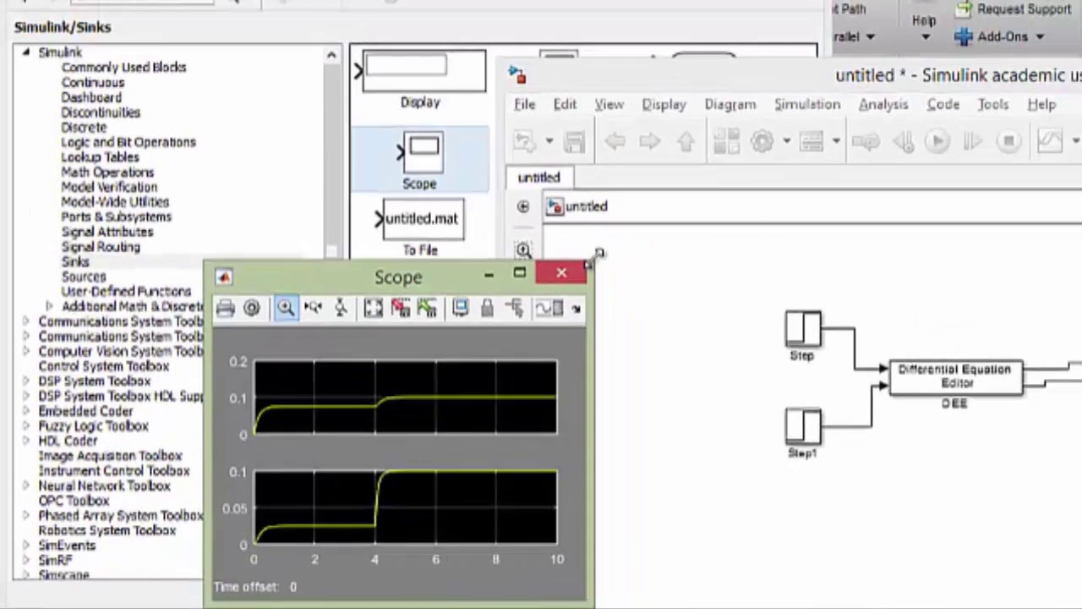
# Enlarge the Scope window and reopen the DEE block's equations to review them beside the two tank level responses.
pyautogui.moveTo(659, 203); pyautogui.dragTo(828, 14)
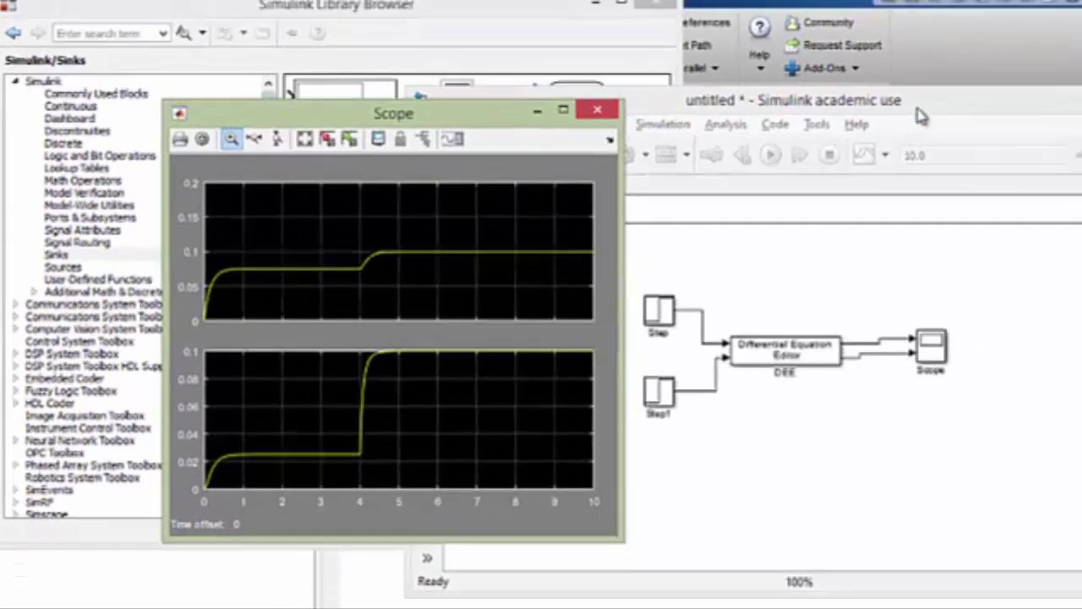
pyautogui.moveTo(769, 127); pyautogui.dragTo(873, 121)
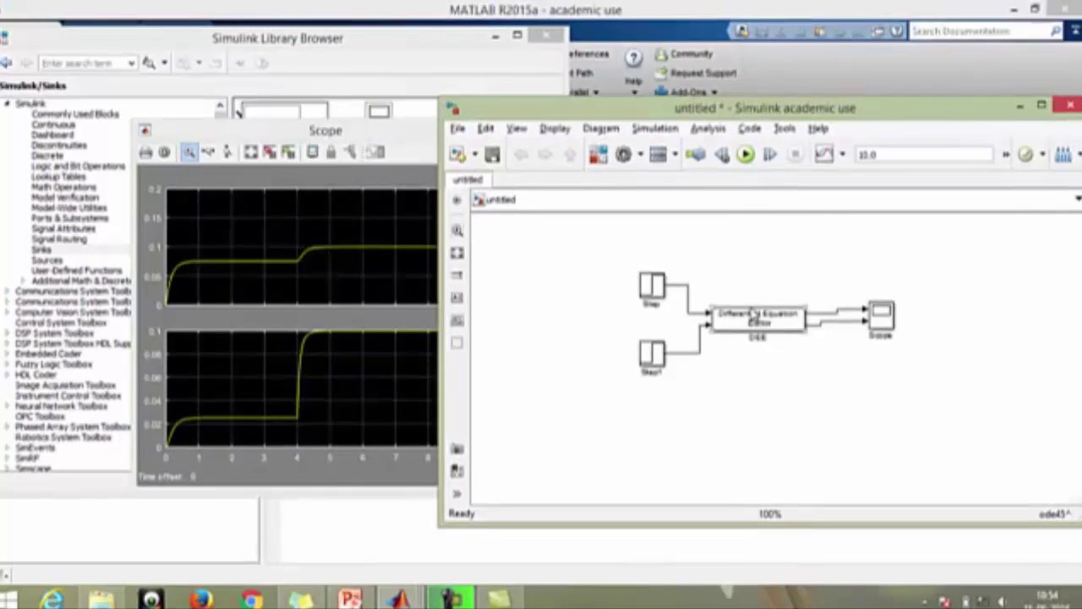
pyautogui.click(756, 321)
pyautogui.doubleClick(755, 322)
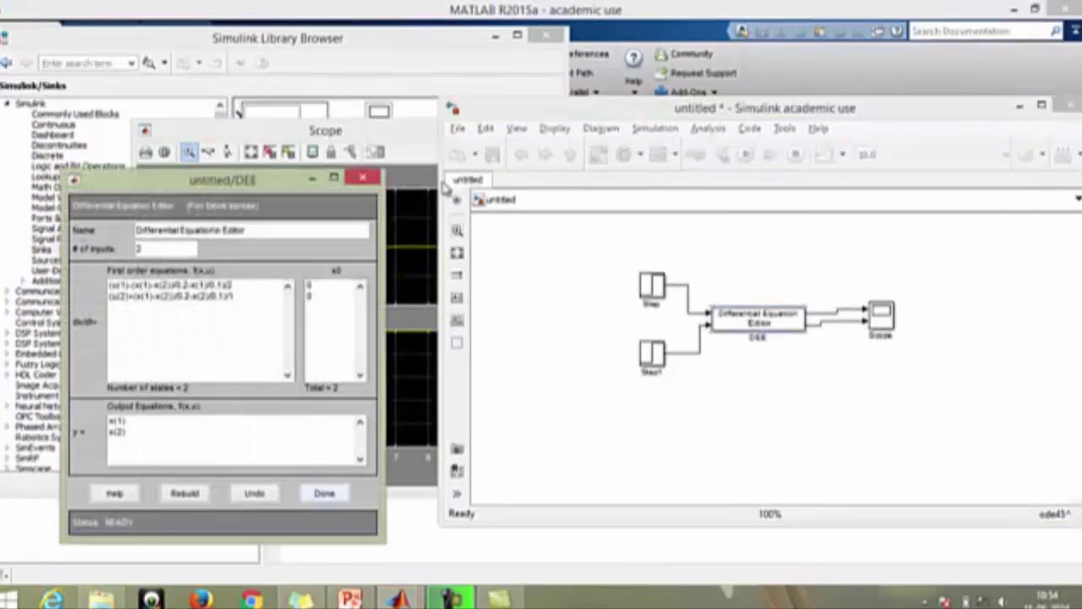
pyautogui.moveTo(394, 133); pyautogui.dragTo(479, 24)
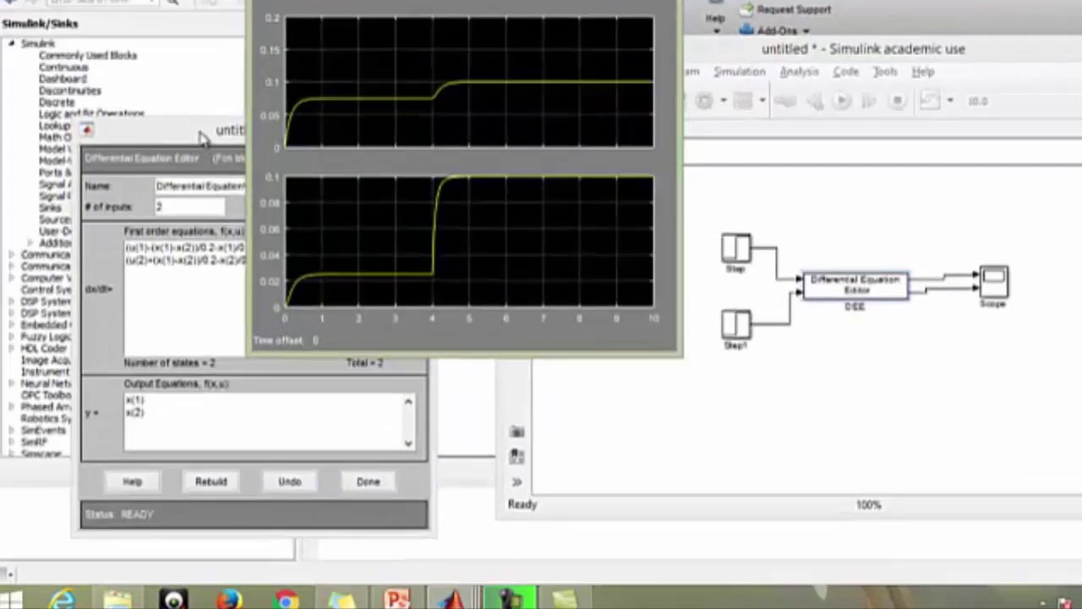
pyautogui.click(178, 181)
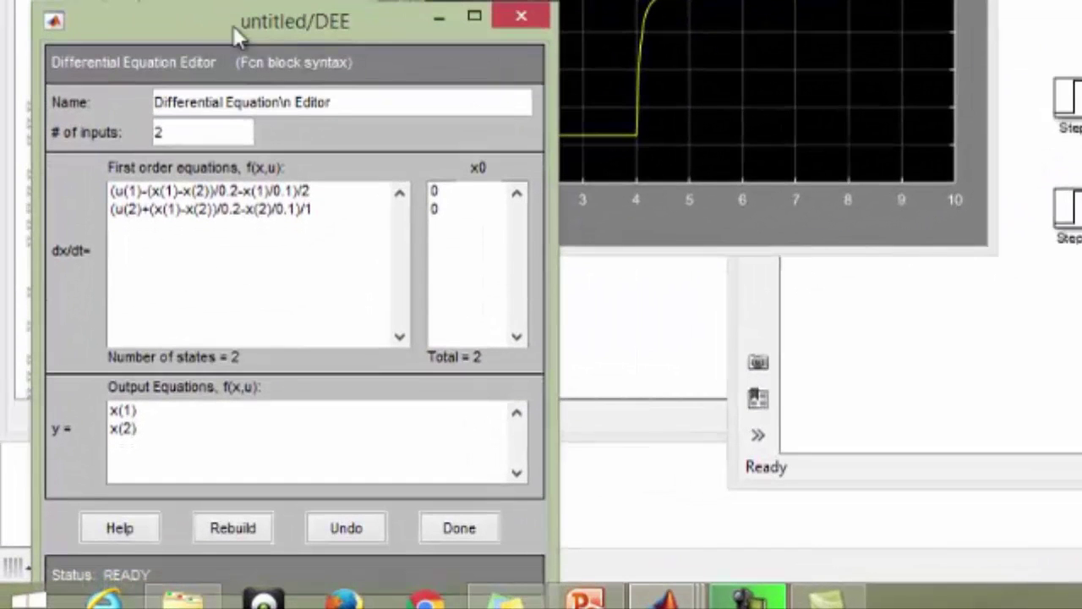